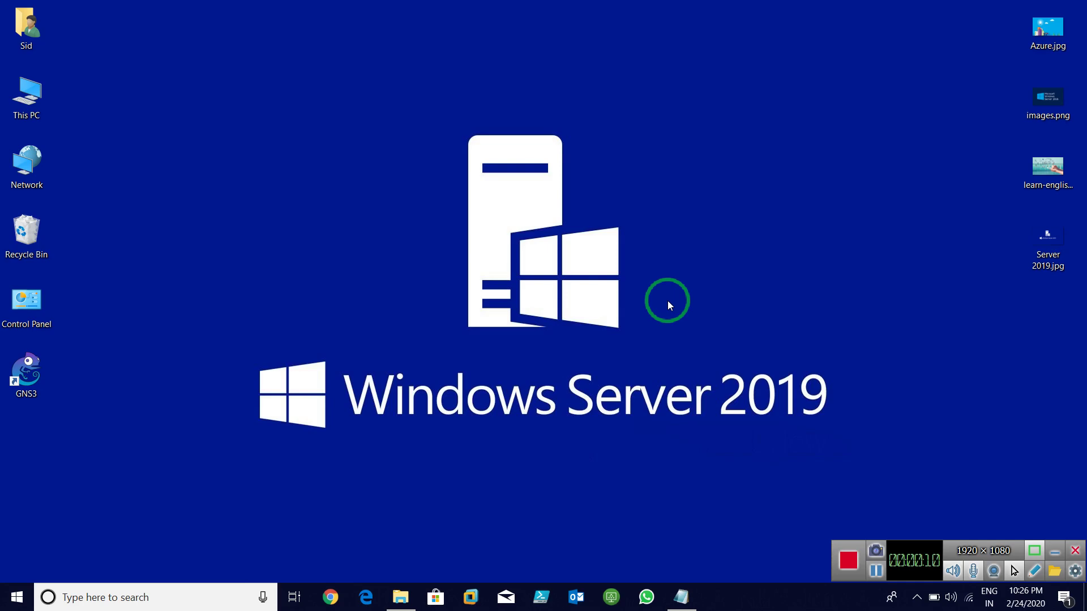
Step: Bring up the Server 2019 notes in Notepad, then launch Paint with the mspaint command
click(682, 598)
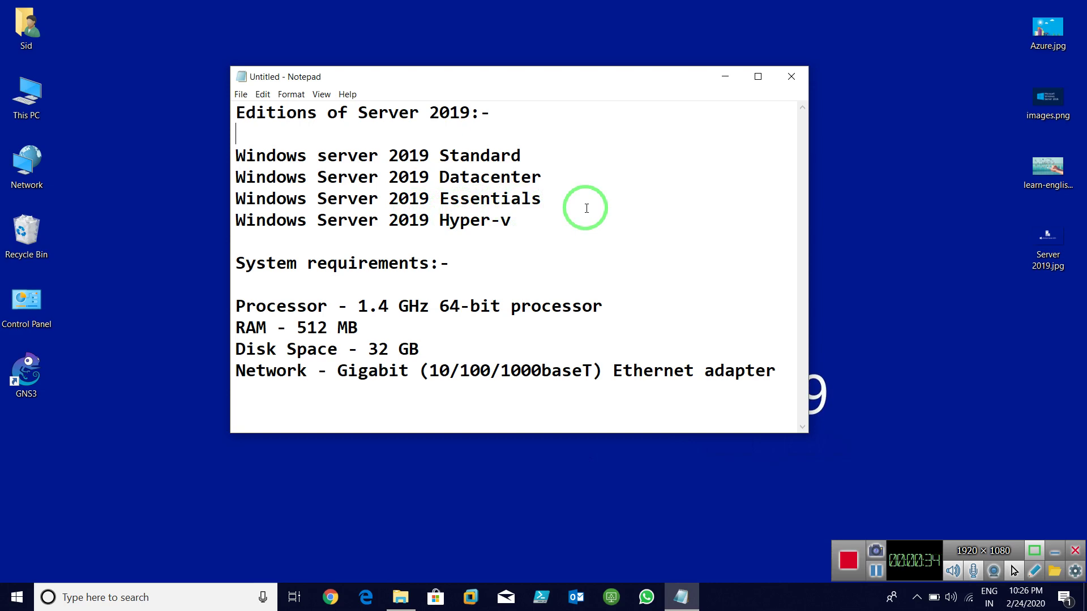
key(super+r)
text(mspai)
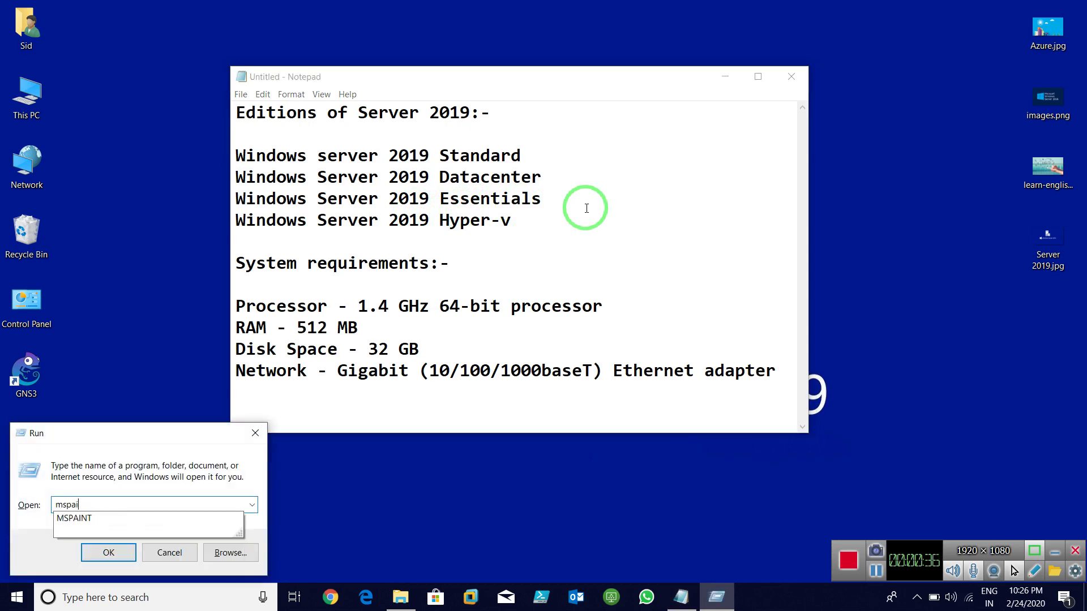
text(tn)
key(BackSpace)
key(BackSpace)
key(BackSpace)
text(int)
key(Return)
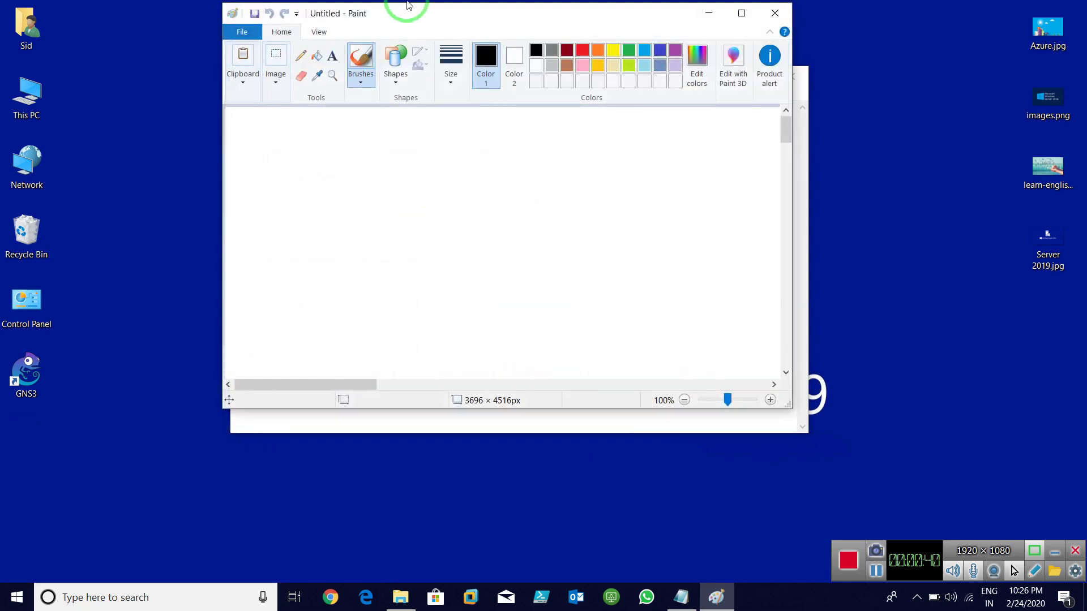
Step: Place a text box at the upper-left corner of the Paint canvas and widen it to about 944 px
click(332, 56)
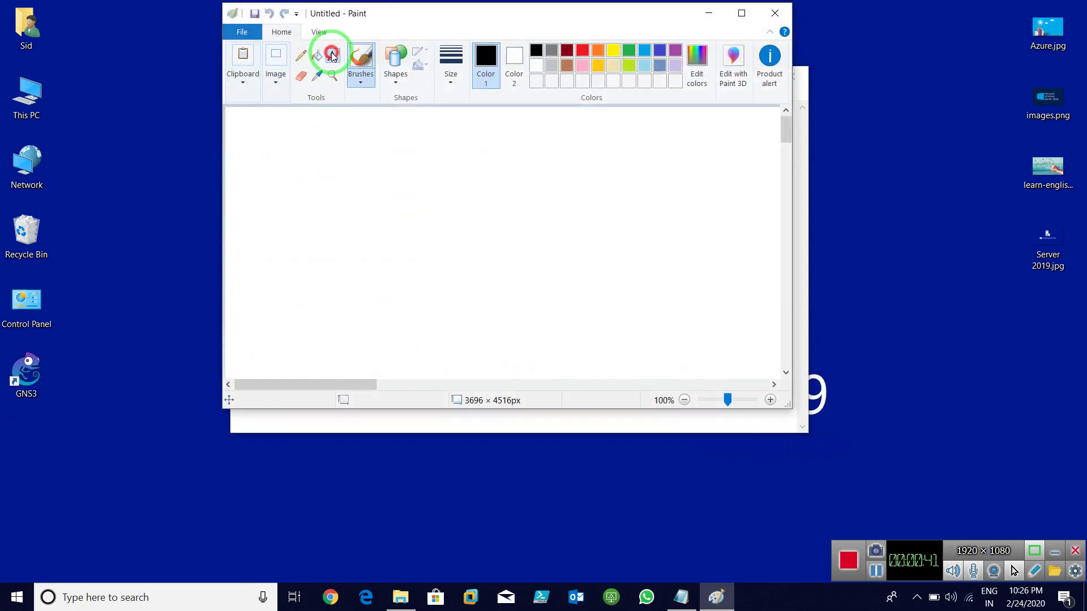
click(234, 124)
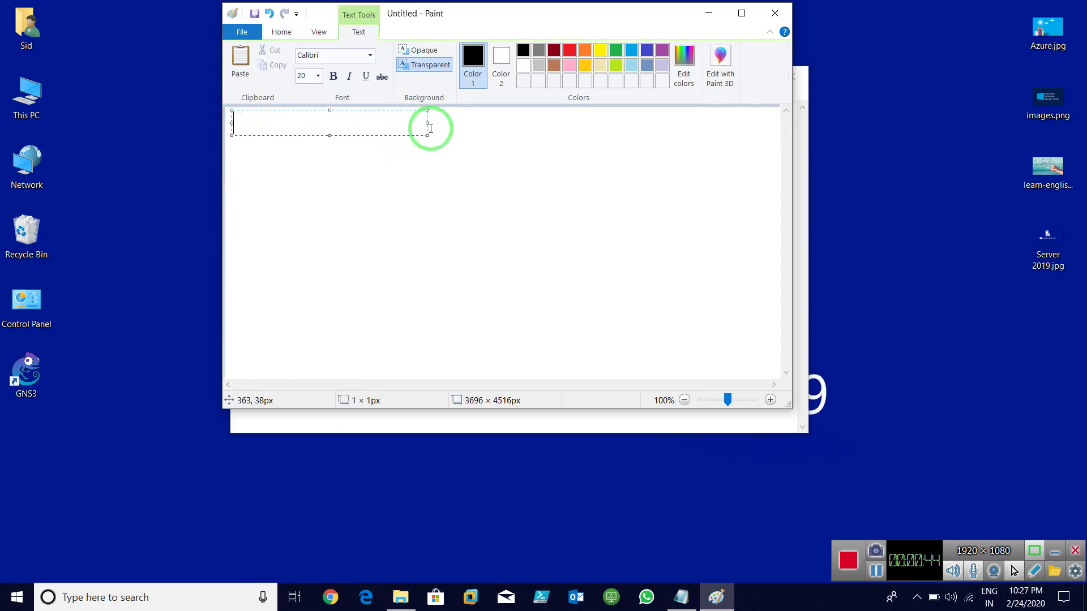
drag(429, 124, 764, 149)
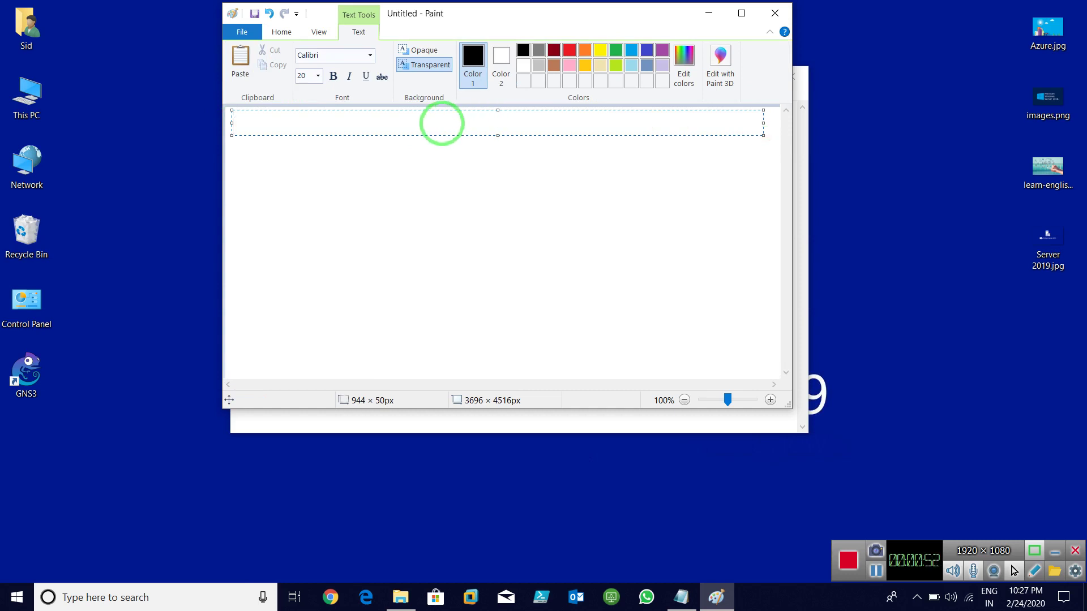
Step: Enter the heading "Windows server 2019 Essentials:-" in the text box
text(Windows srever)
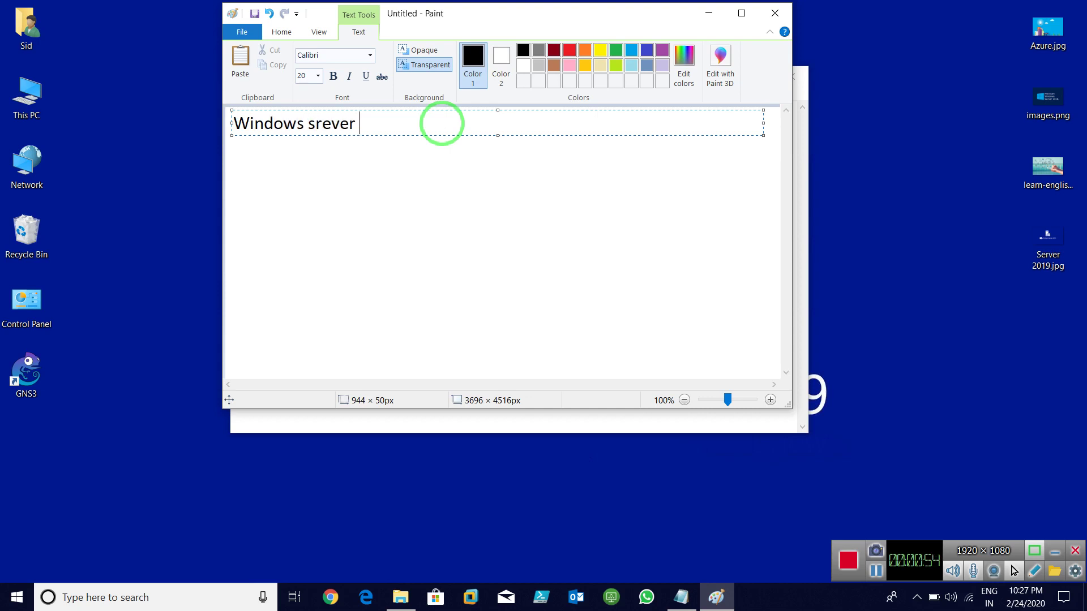
key(BackSpace)
key(BackSpace)
key(BackSpace)
key(BackSpace)
key(BackSpace)
key(BackSpace)
text(erver 2019 Essentila)
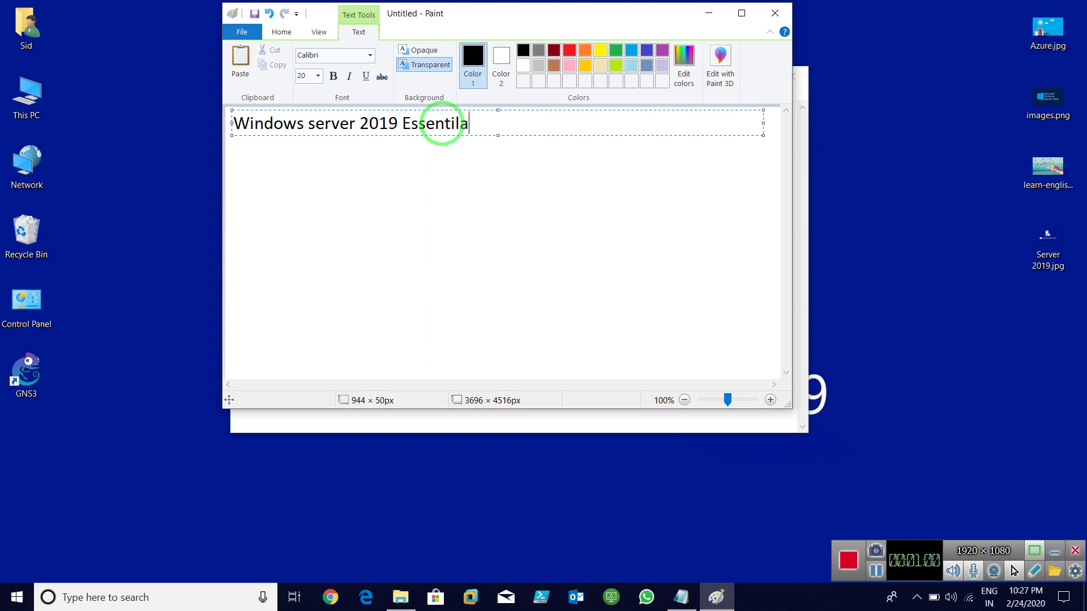
key(BackSpace)
key(BackSpace)
key(BackSpace)
text(ials:-)
Step: Add the line "in this edition we can use 25 users and 50 devices." below the Essentials heading
key(Return)
text(in this editi)
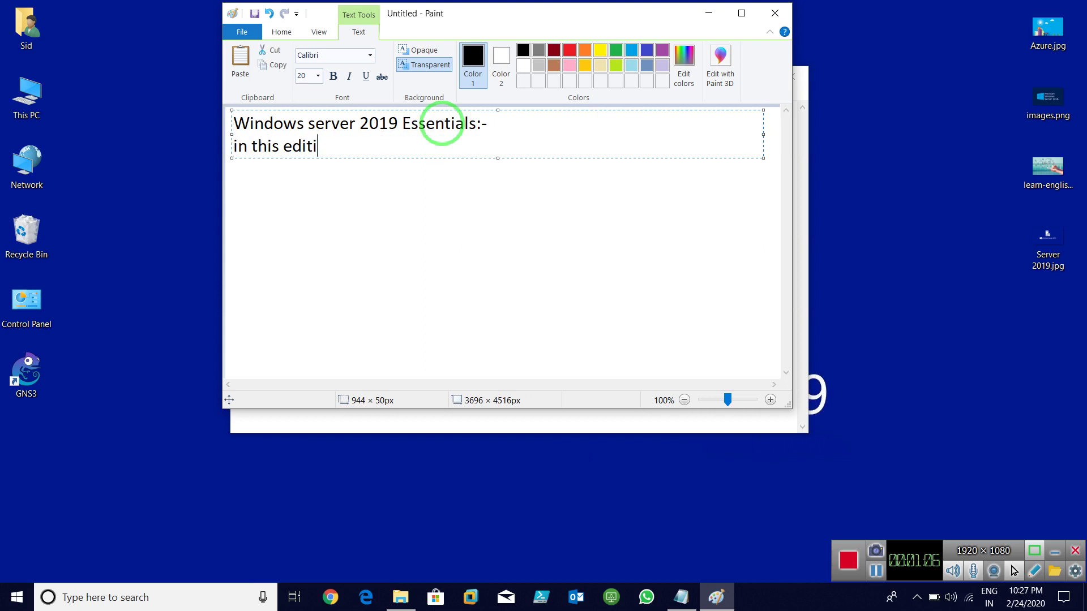
text(on we can use )
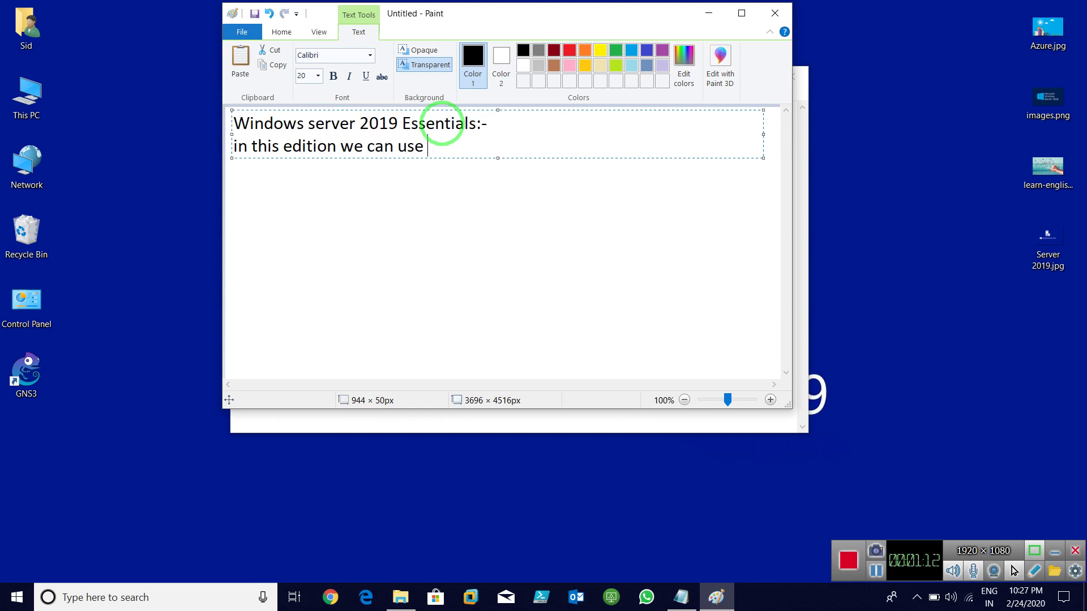
text(25 users a)
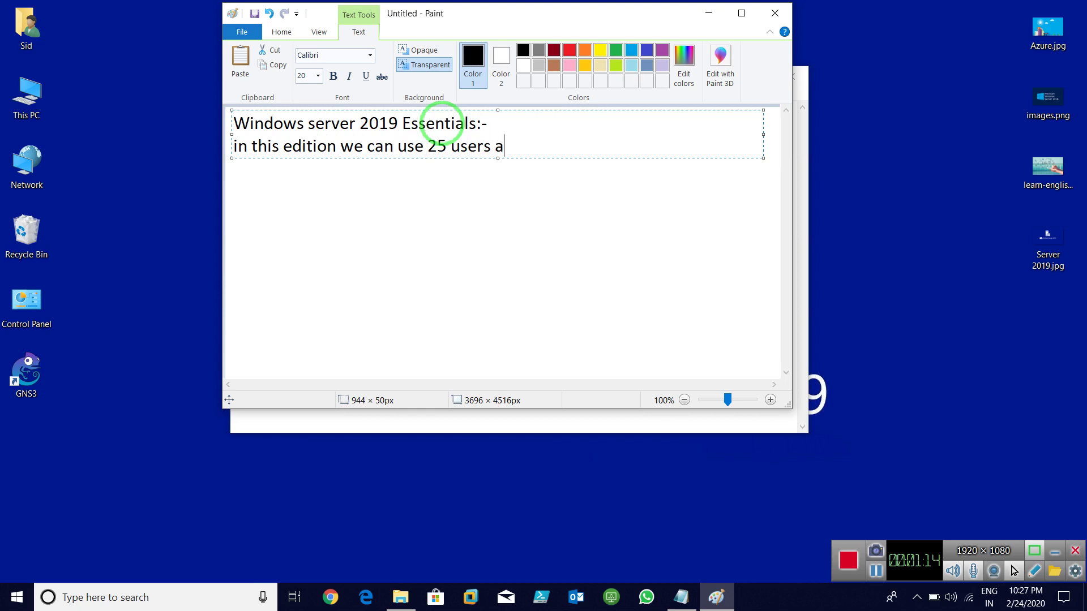
text(nd 50 devices )
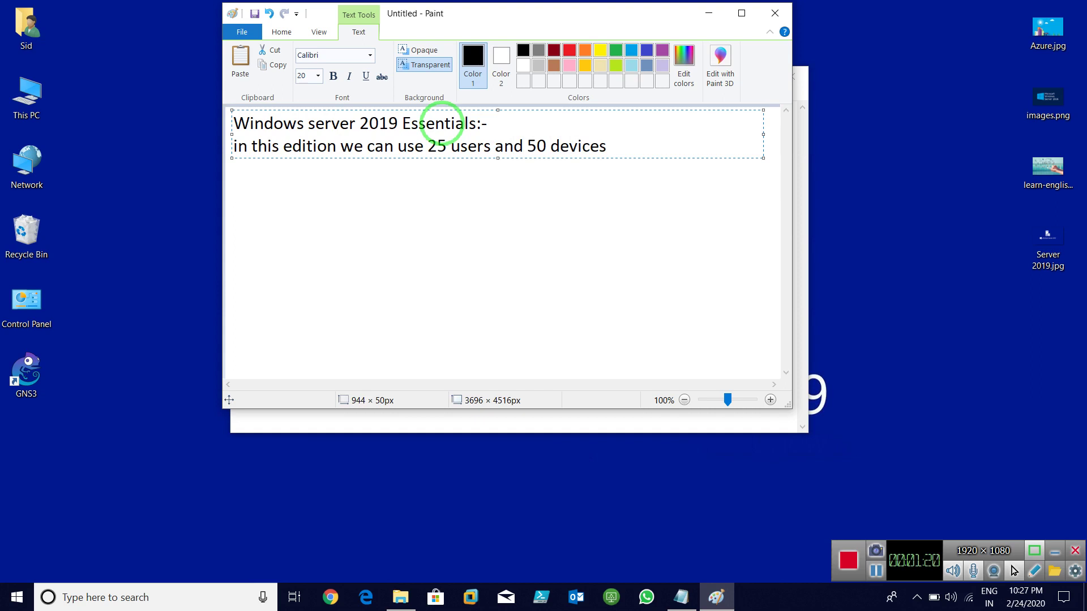
text(.)
Step: Add a new line reading "in this edition we can use in small orgnizations."
key(Return)
text(with)
key(BackSpace)
key(BackSpace)
key(BackSpace)
key(BackSpace)
text(in this editi)
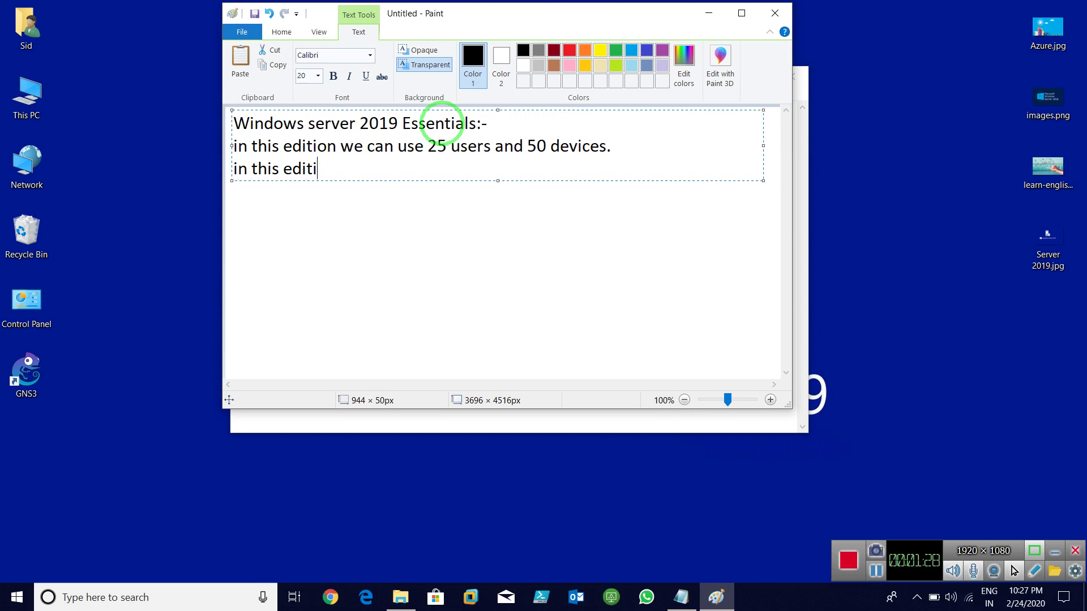
text(on we can use )
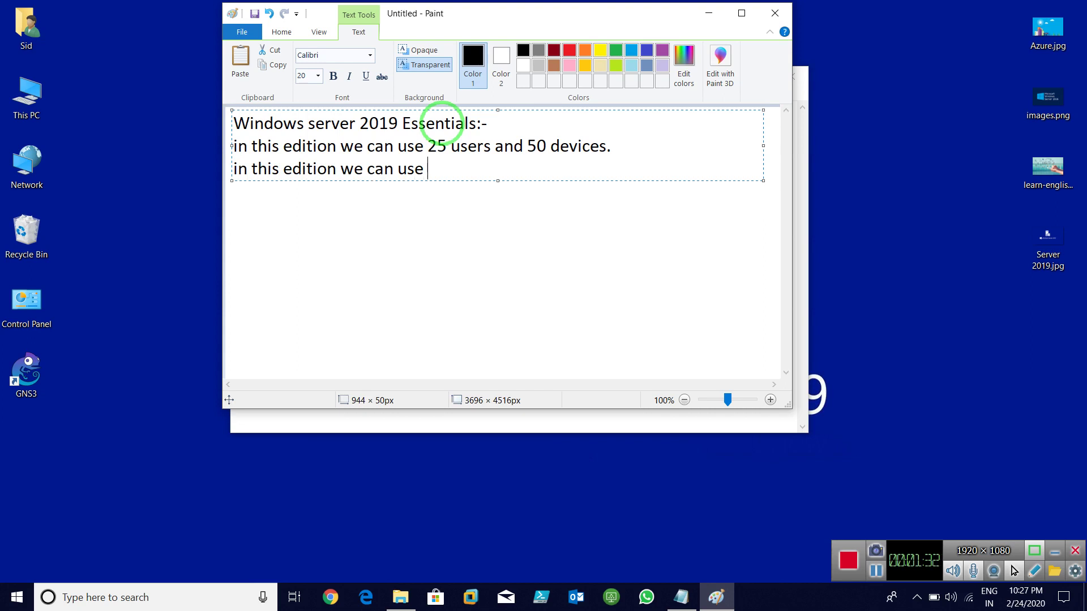
text(in small orgni)
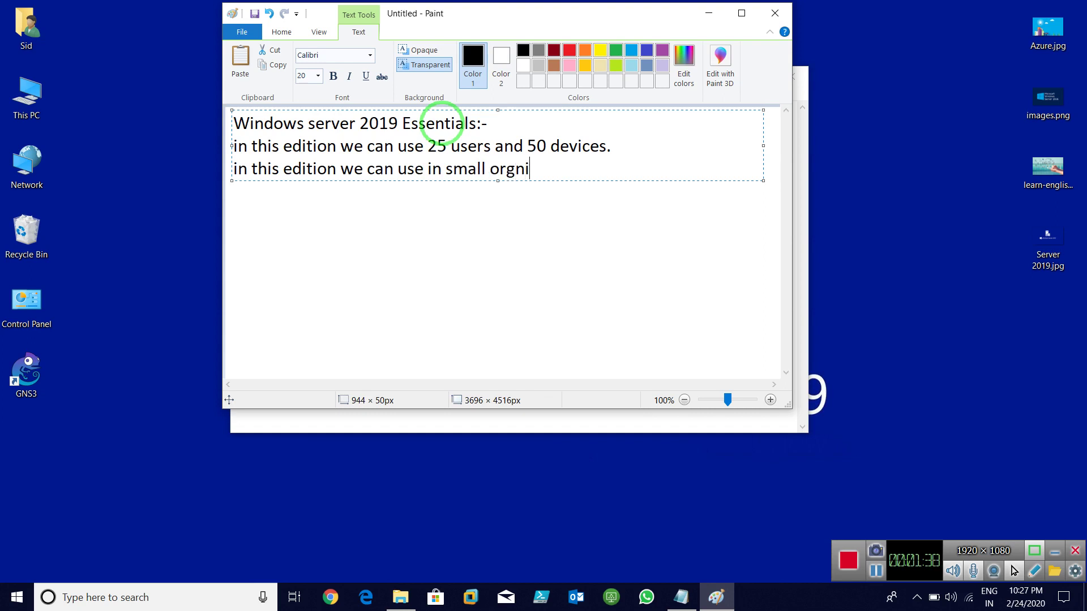
text(zations.)
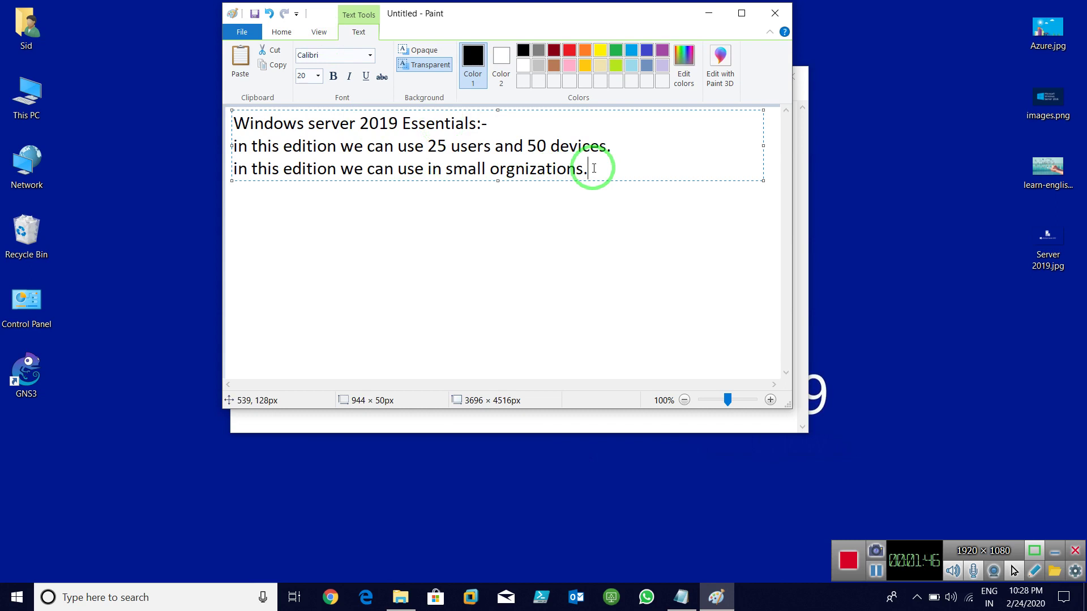
Step: Add a new line reading "Windows server 2019 Hyper-v." below the Essentials notes
key(Return)
text(Window)
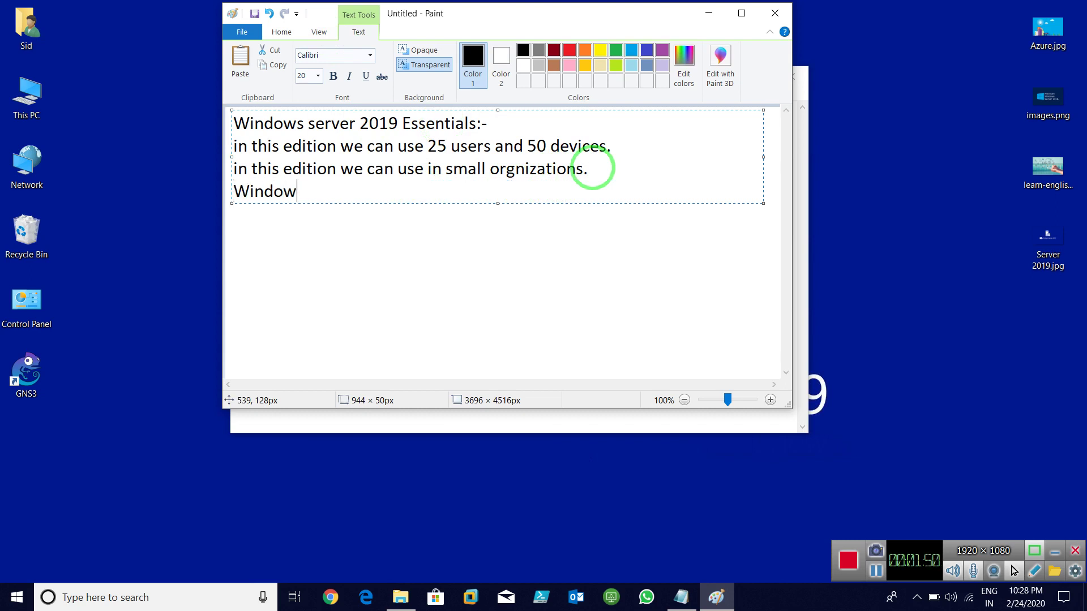
text(s server 2019 Hype)
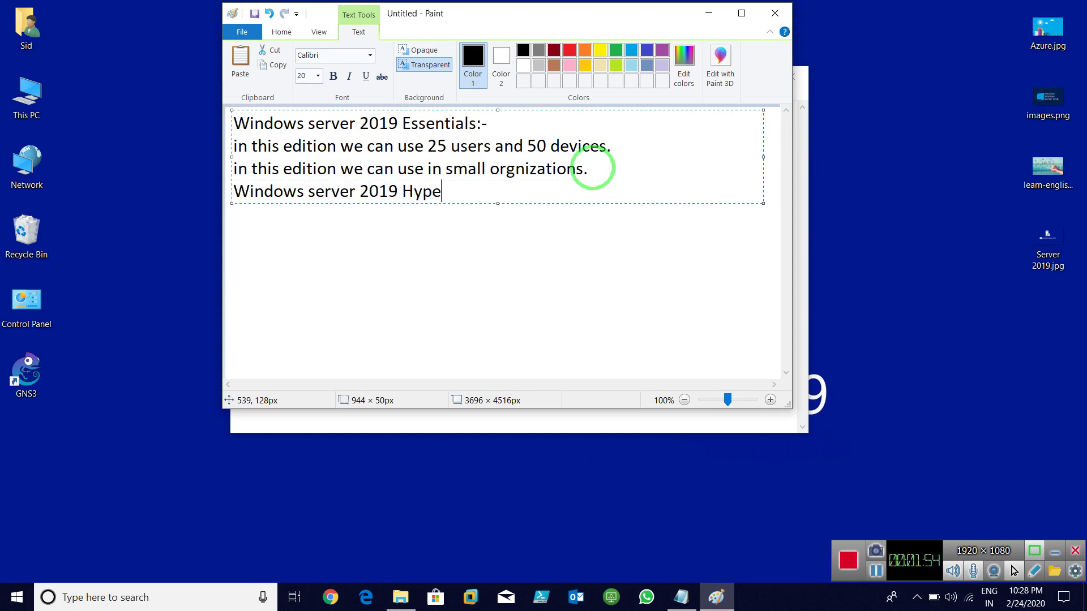
text(r-v.)
Step: Add the line "Windows server 2019 standard and datacenter." and minimize Paint to return to the Notepad notes
key(Return)
text(Windows )
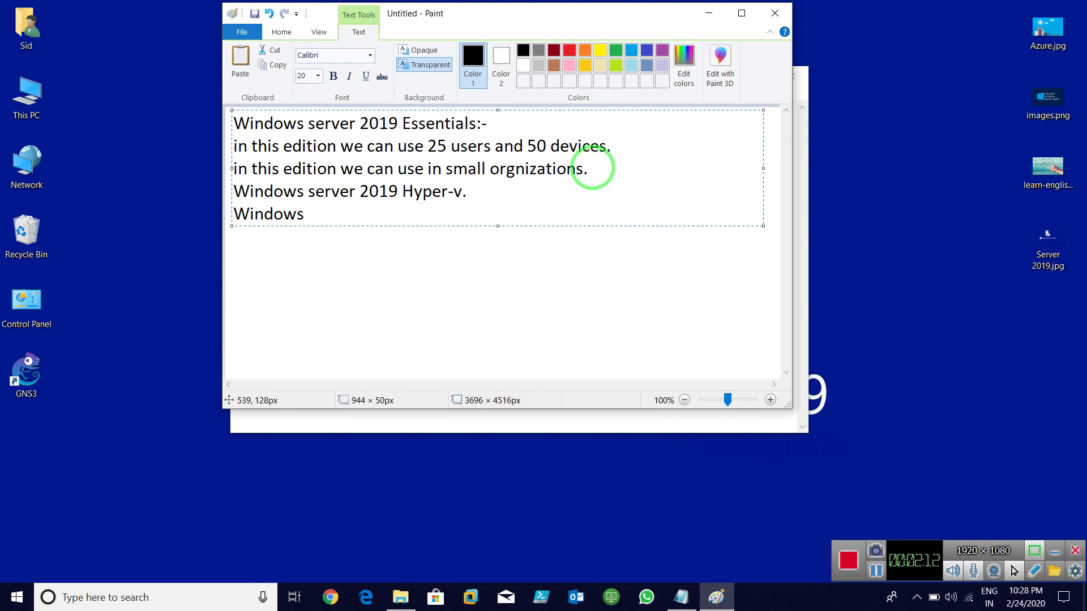
text(server 2019 stan)
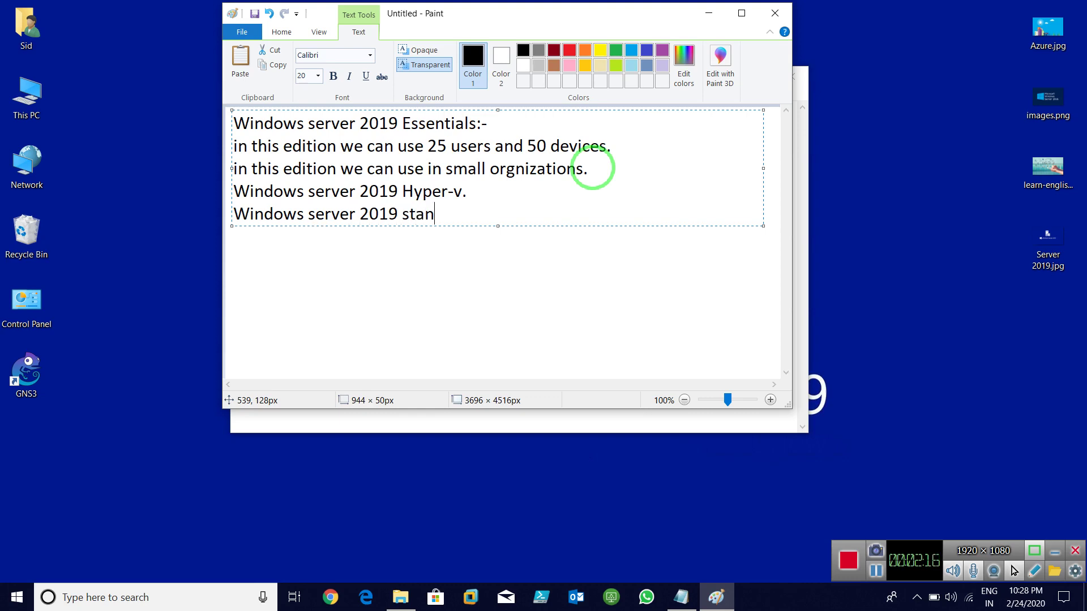
text(dard and )
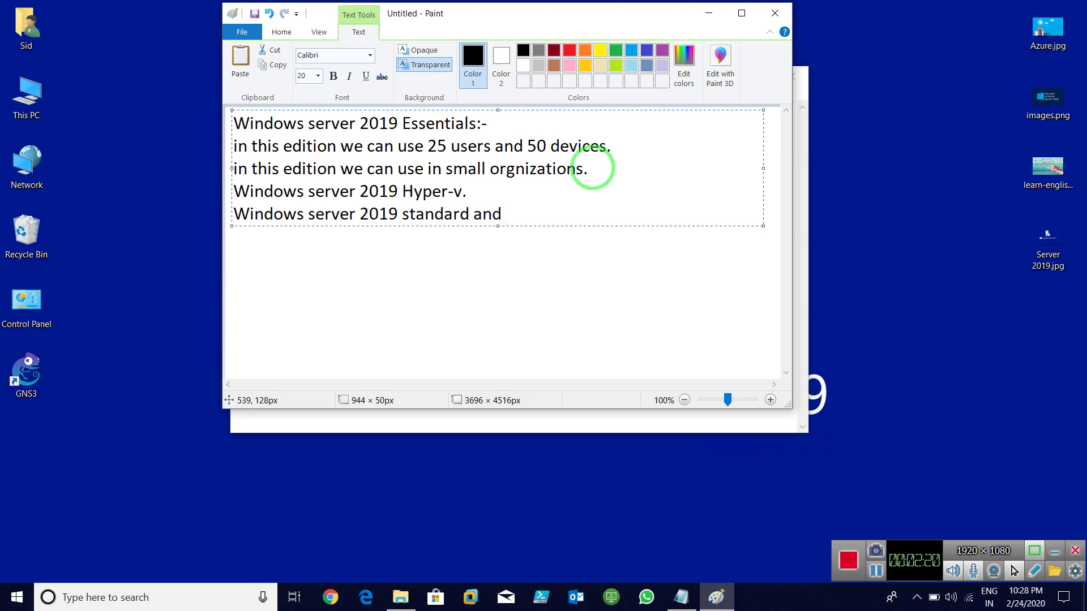
text(datacenter)
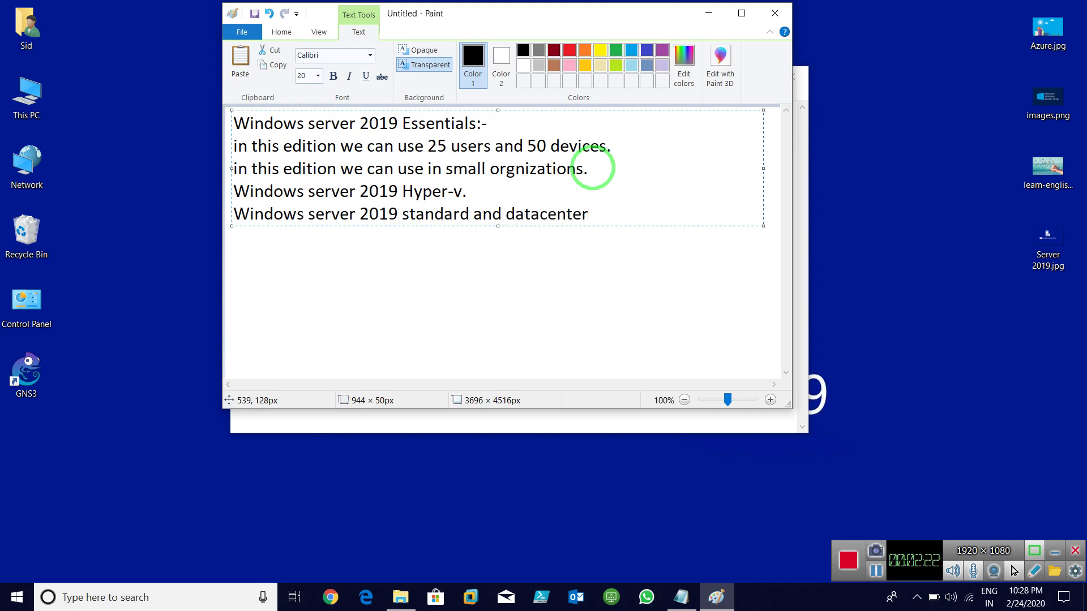
text(.)
click(708, 13)
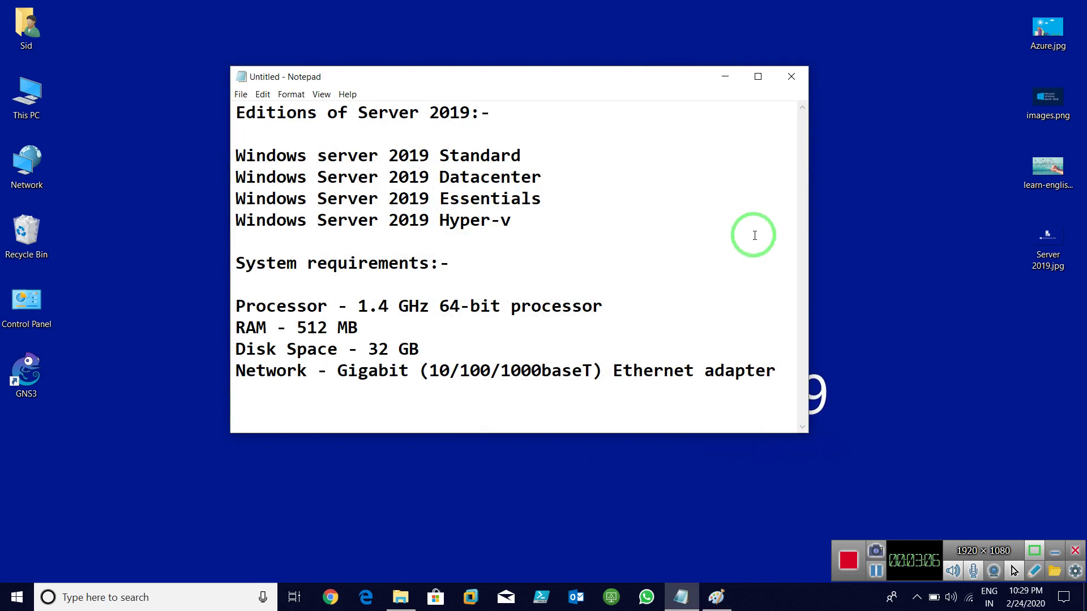
Step: Append "(minimum) 2 Gb recomended" after 512 MB on the RAM line of the system requirements
click(633, 320)
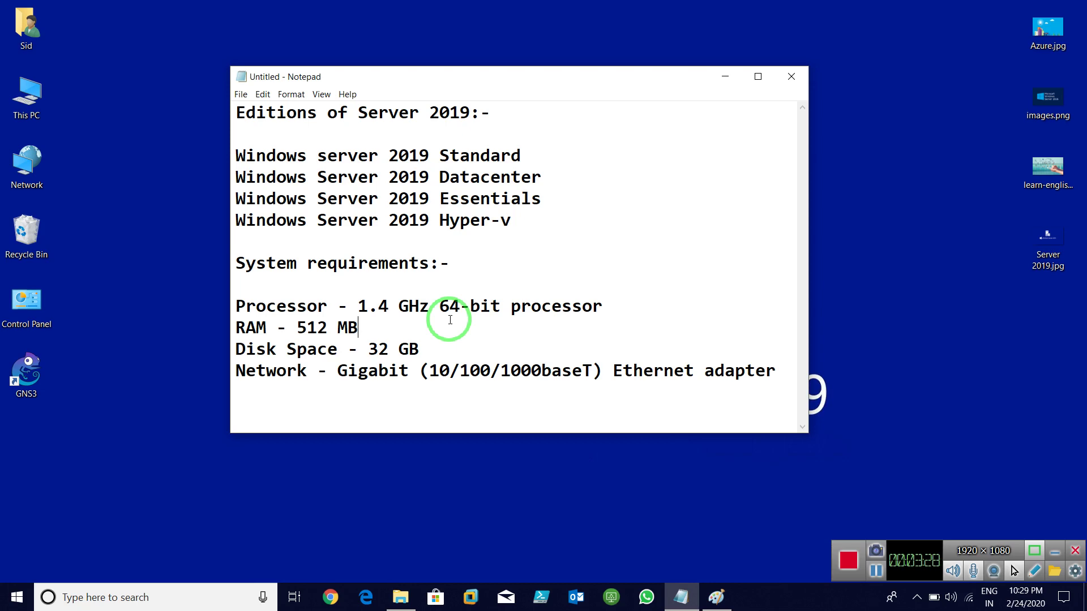
text(im)
key(BackSpace)
key(BackSpace)
key(BackSpace)
text((minimum)  2 Gb)
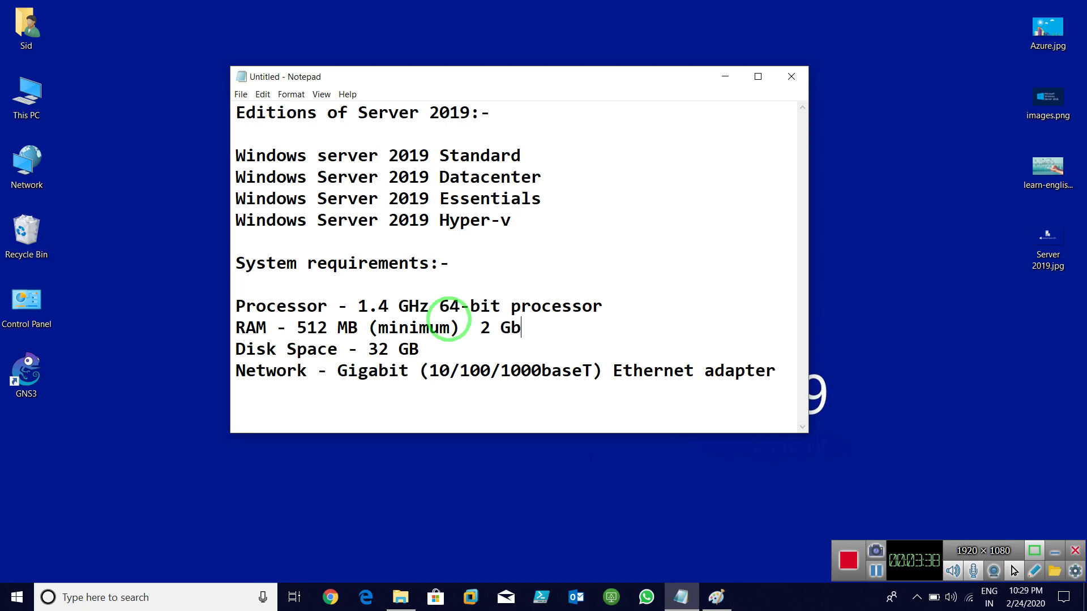
text( recommen)
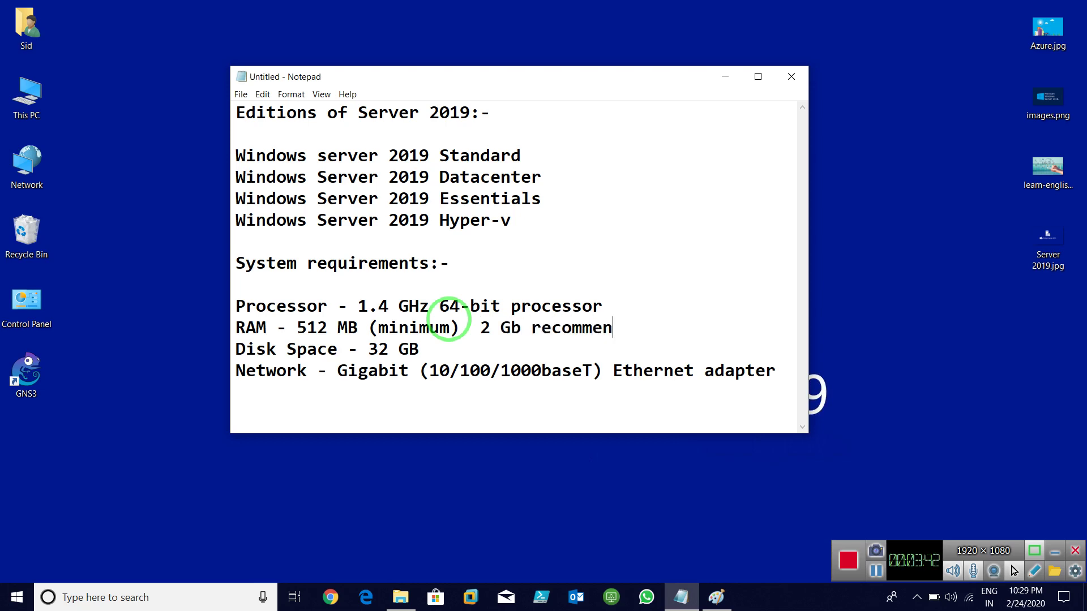
text(ded)
key(Left)
key(Left)
key(Left)
key(Left)
key(BackSpace)
key(Right)
key(Right)
key(Right)
key(Right)
key(Right)
Step: Append "(mim) 40Gb" to the Disk Space line and minimize Notepad
click(418, 349)
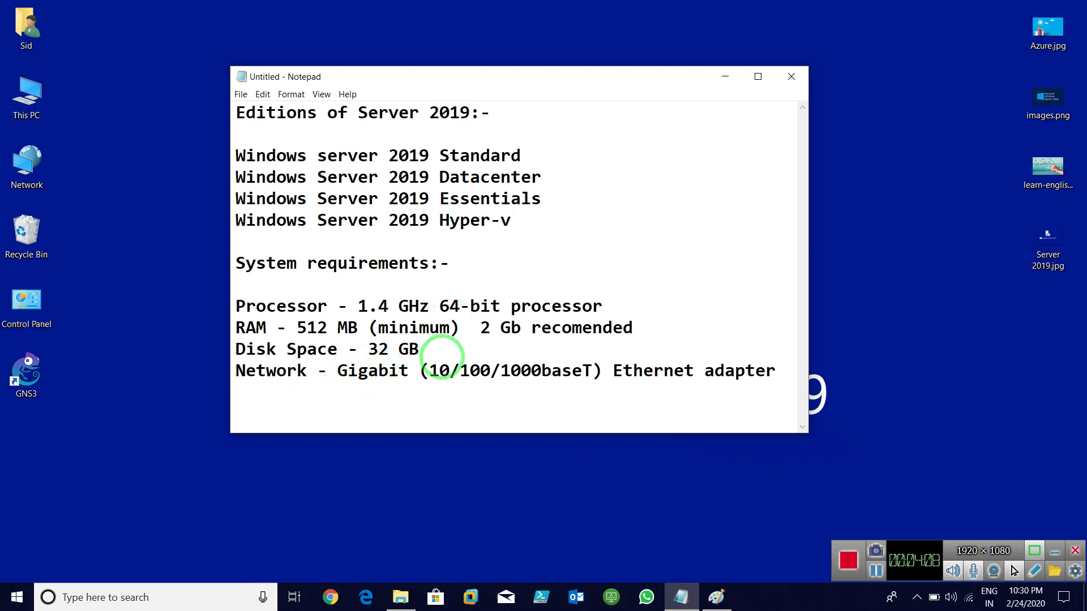
text((mim) 40Gb)
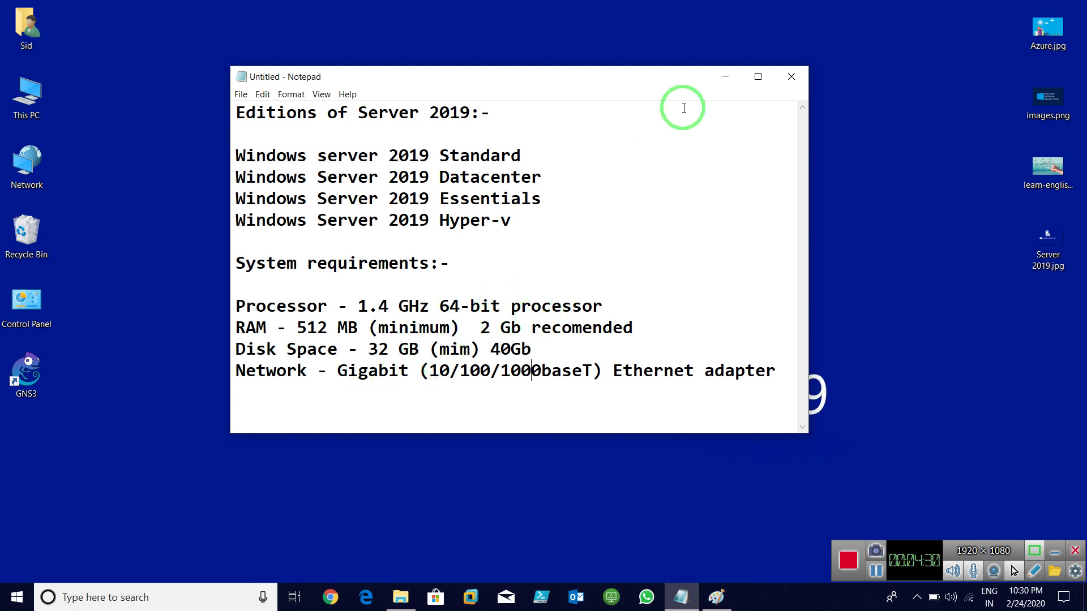
click(725, 76)
Step: Refresh the desktop, then switch to VMware Workstation and start creating a new virtual machine
right_click(400, 244)
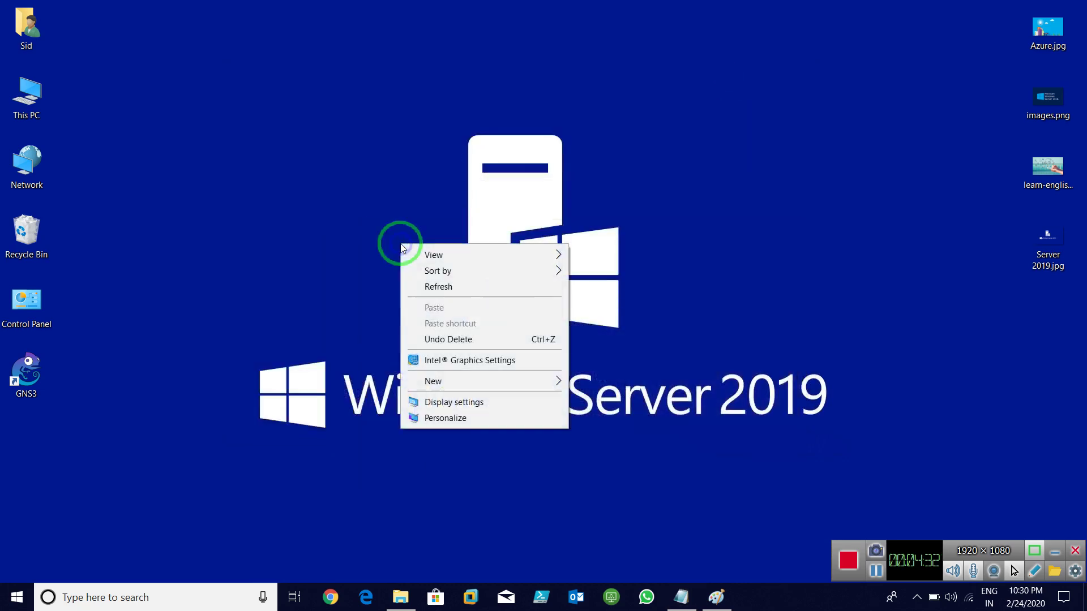
click(448, 288)
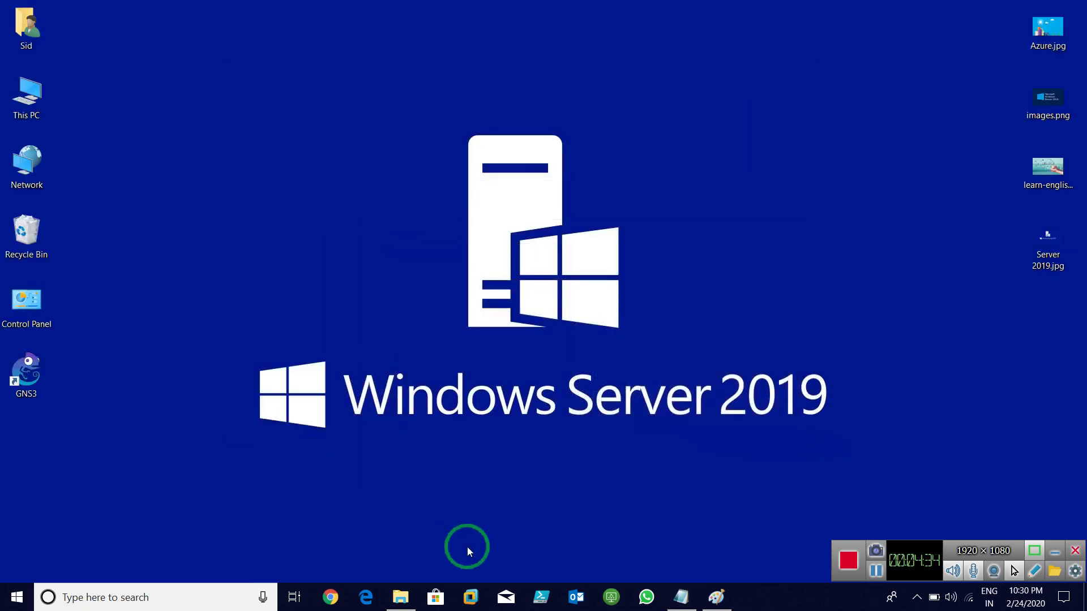
click(472, 600)
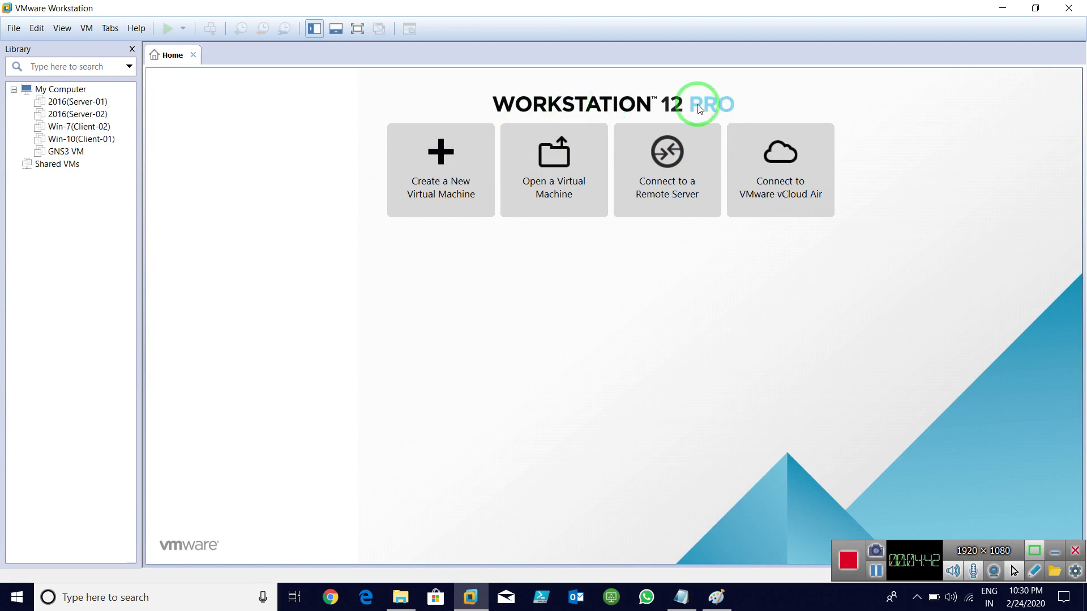
click(433, 175)
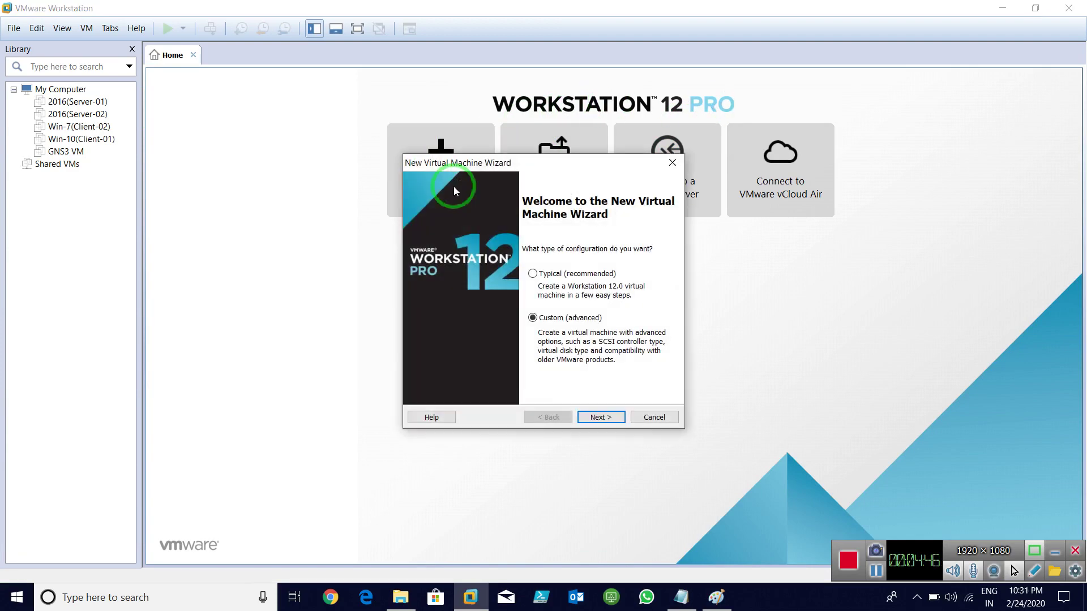
Step: Accept Custom (advanced) configuration, Workstation 12.0 hardware compatibility, and the "I will install the operating system later" option
click(599, 417)
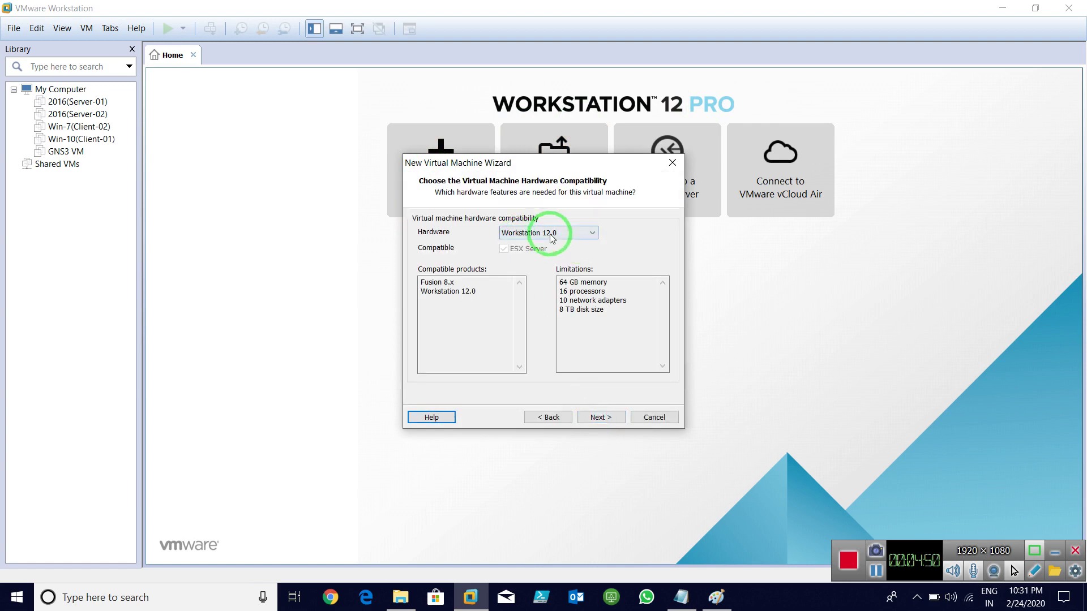
click(597, 419)
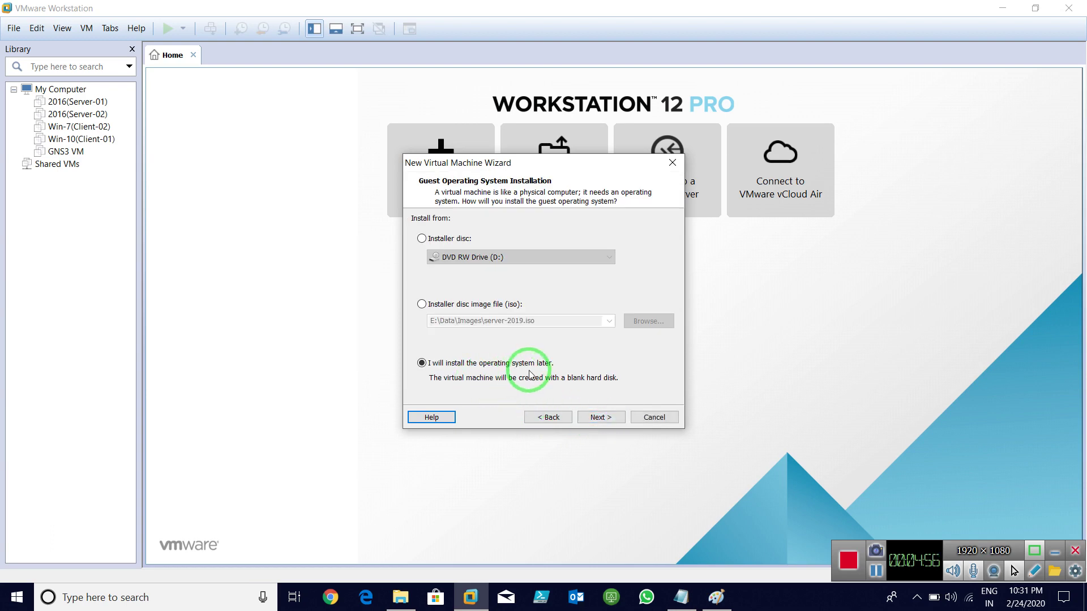
click(596, 419)
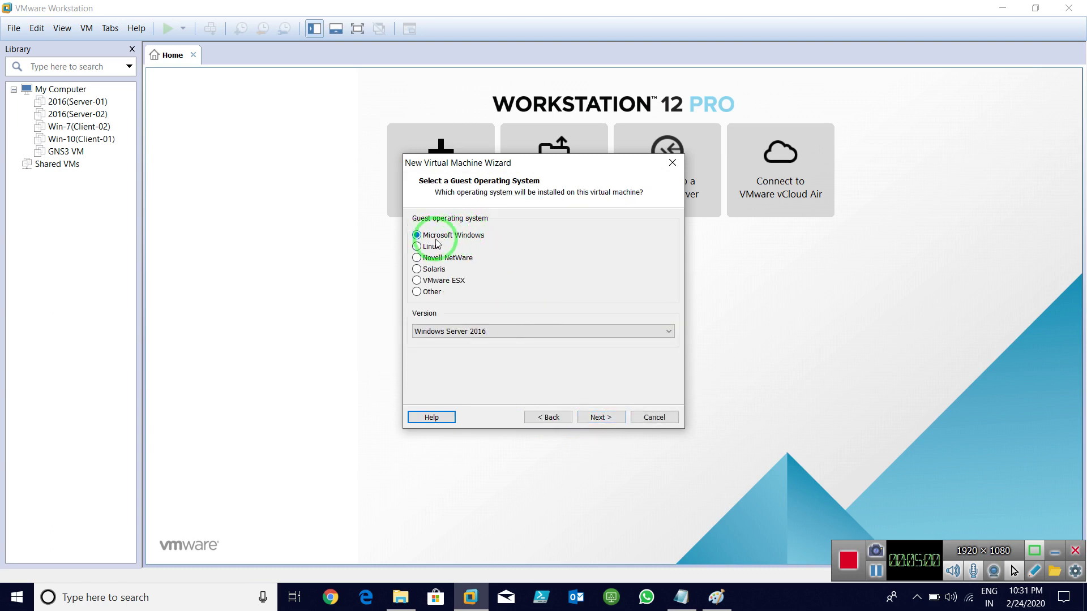
Step: Choose Microsoft Windows as the guest operating system with version Windows Server 2016 and continue
click(507, 332)
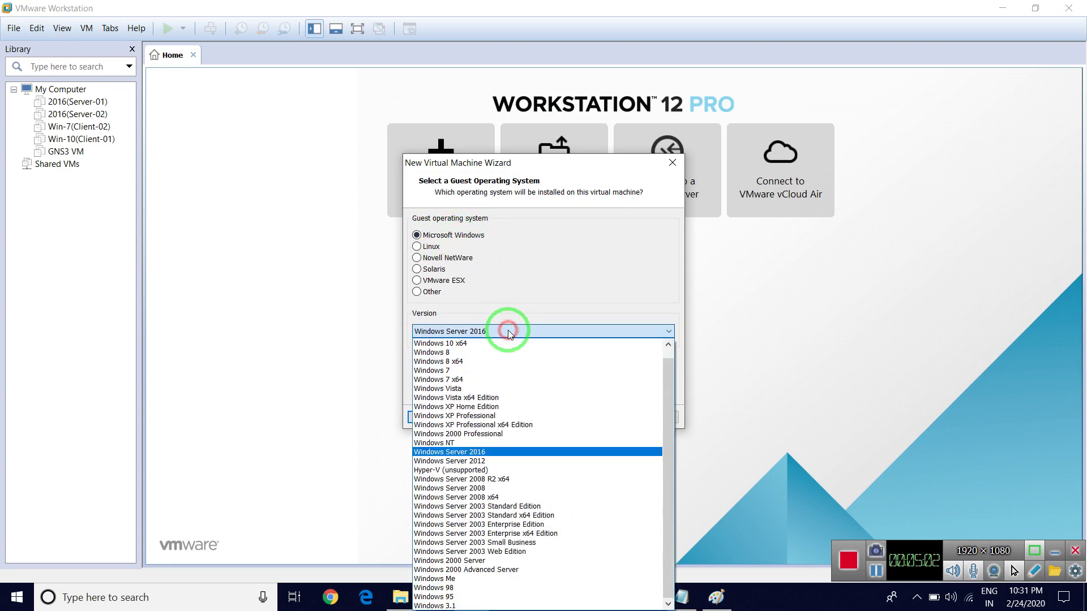
click(491, 453)
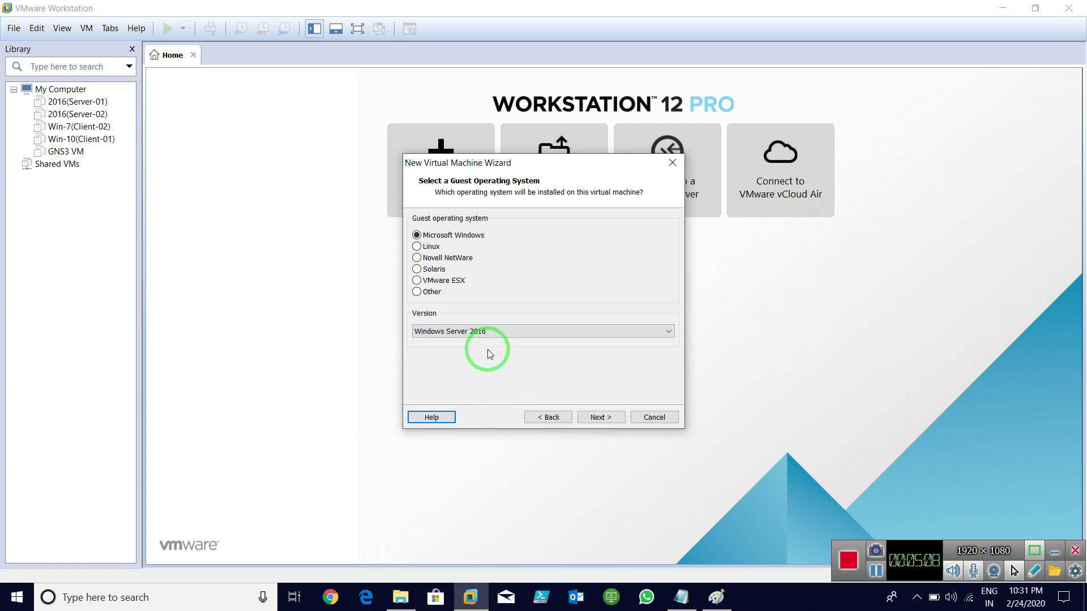
click(499, 331)
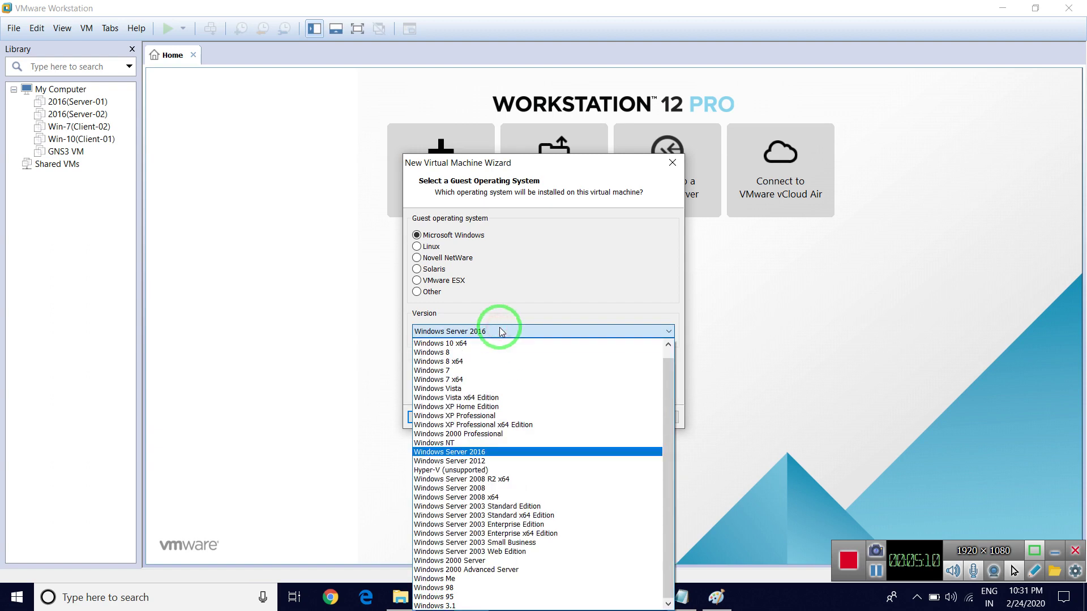
click(463, 452)
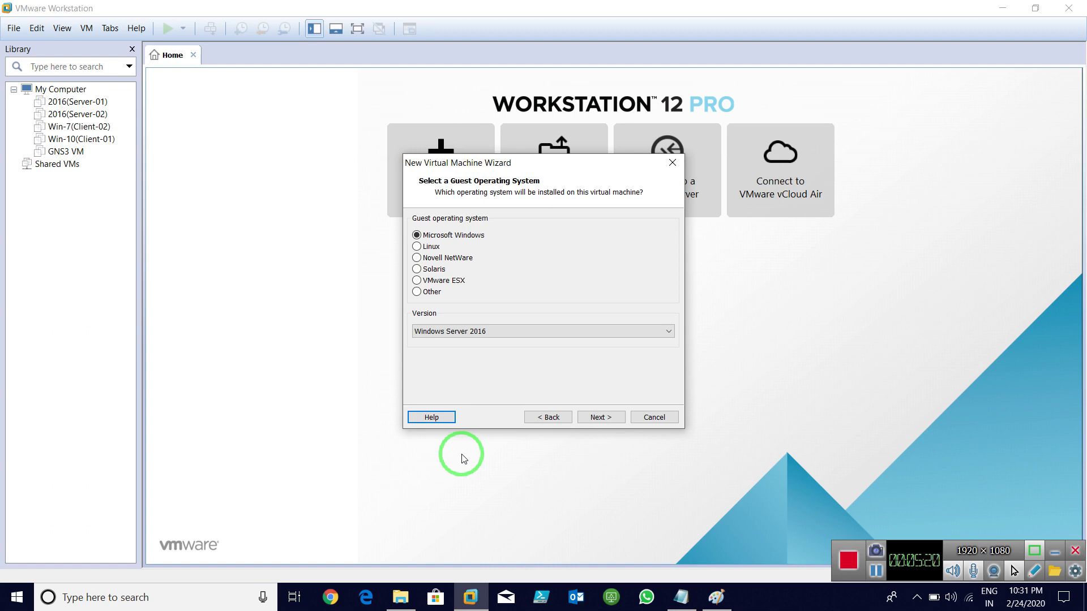
click(601, 418)
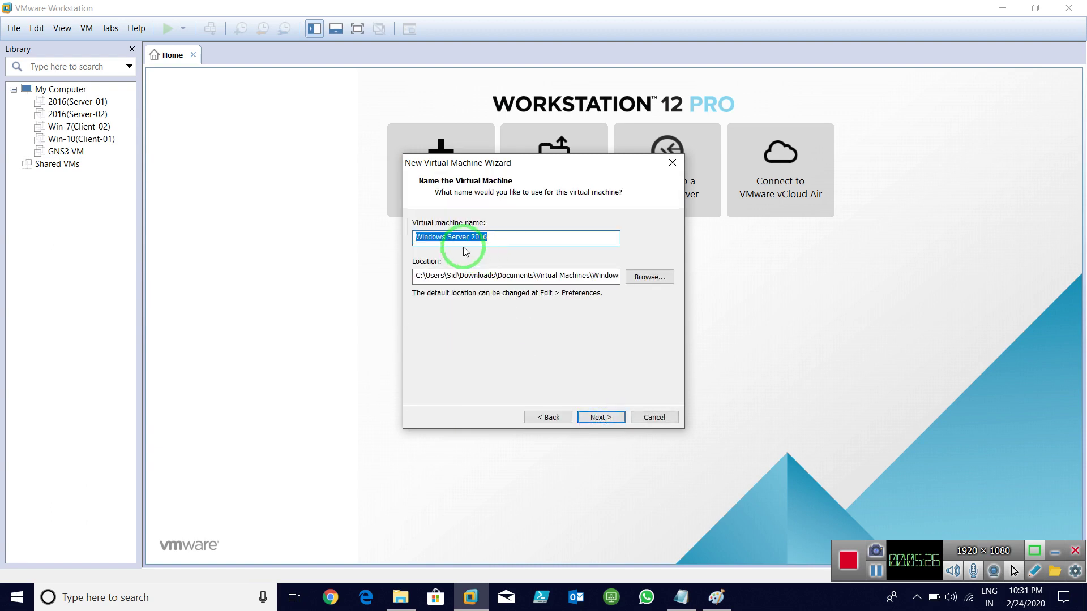
Step: Name the virtual machine 2019(Server-01) and copy that name
key(BackSpace)
text(2019)
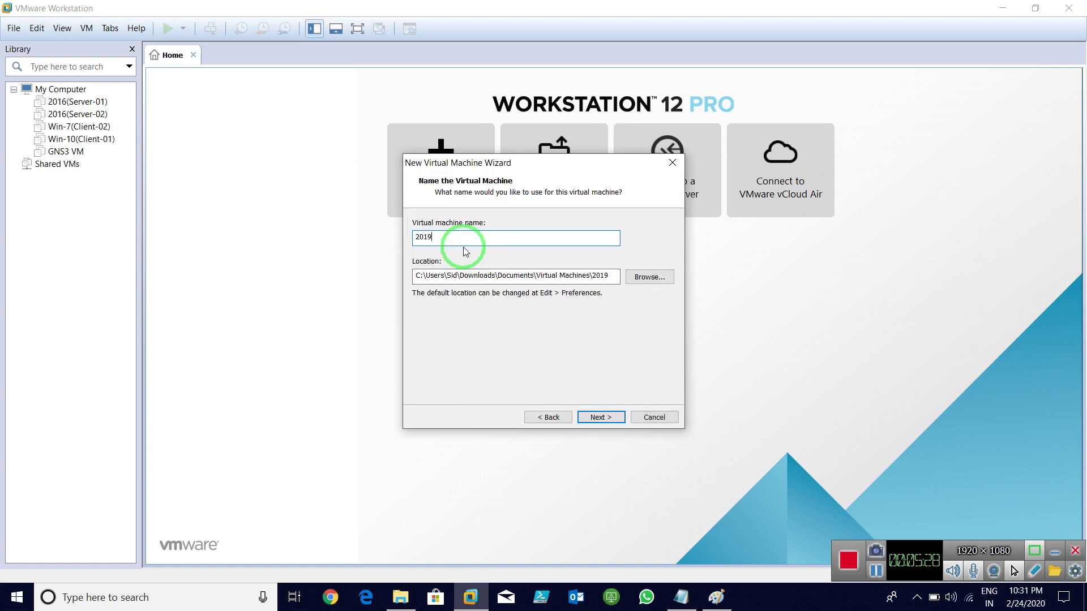
text((Server-01)
key(shift+Left)
key(shift+Left)
key(shift+Left)
key(shift+Left)
key(shift+Left)
key(shift+Left)
key(shift+Left)
key(shift+Left)
key(shift+Left)
key(shift+Left)
key(shift+Left)
key(shift+Left)
key(shift+Left)
key(shift+Left)
key(ctrl+c)
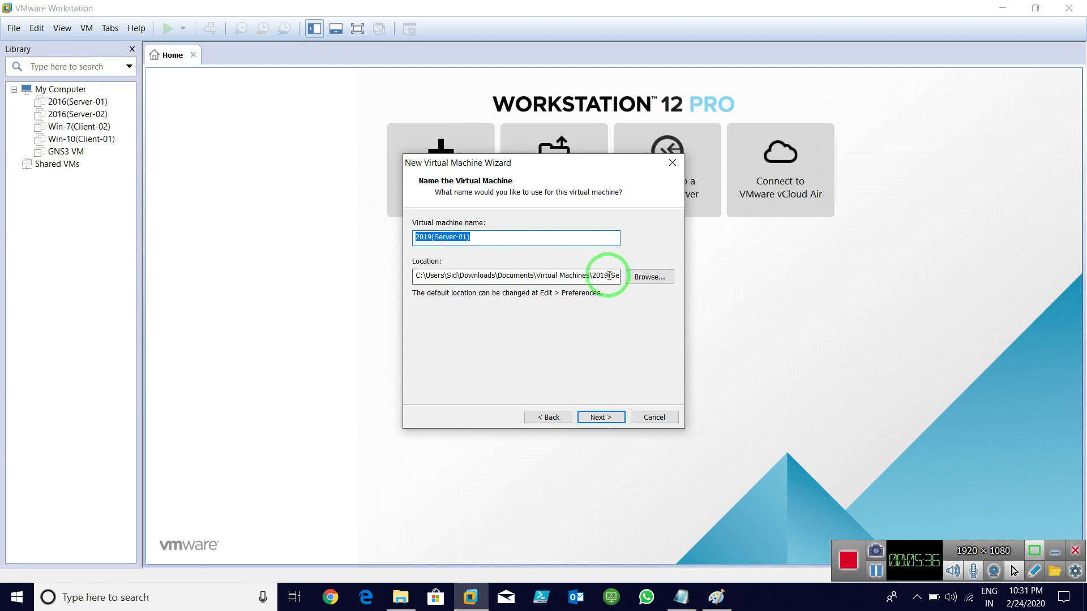
Step: Browse for the virtual machine location and select the Vm's folder on New Volume (E:)
click(639, 278)
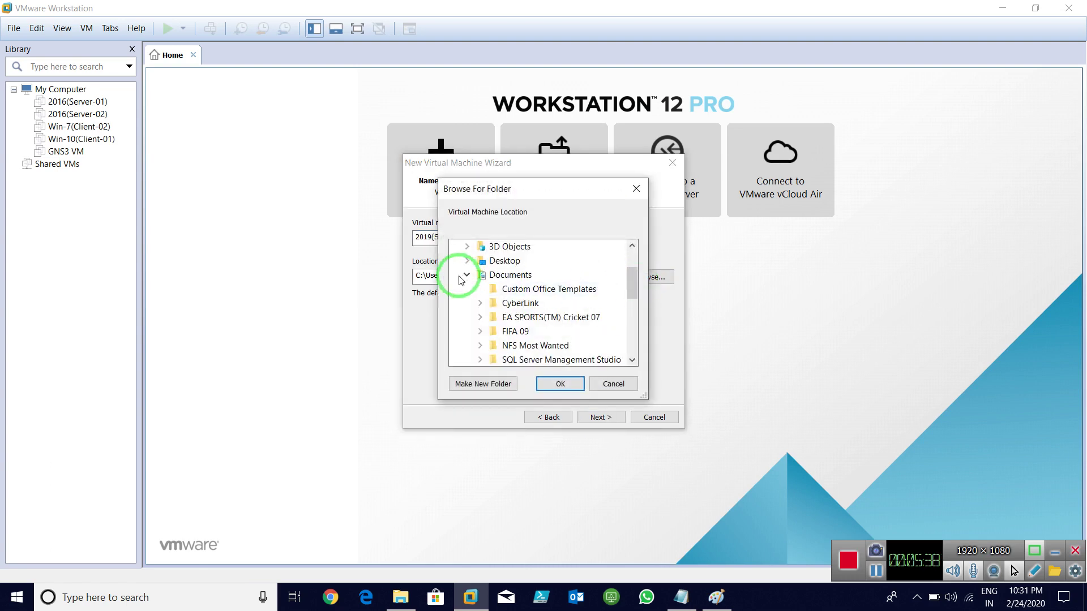
click(467, 274)
drag(630, 296, 630, 317)
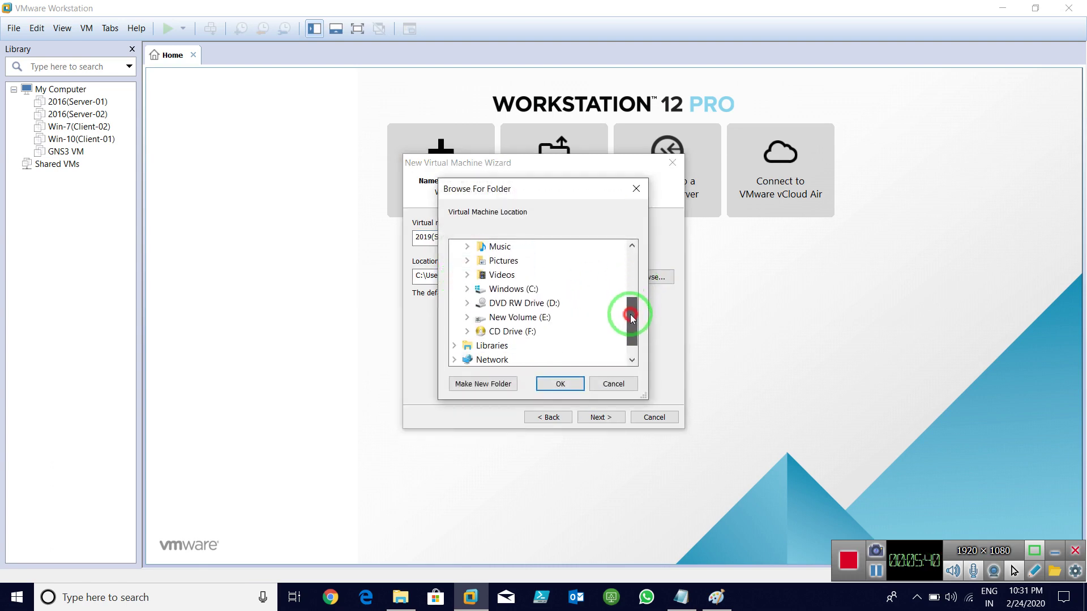
click(467, 317)
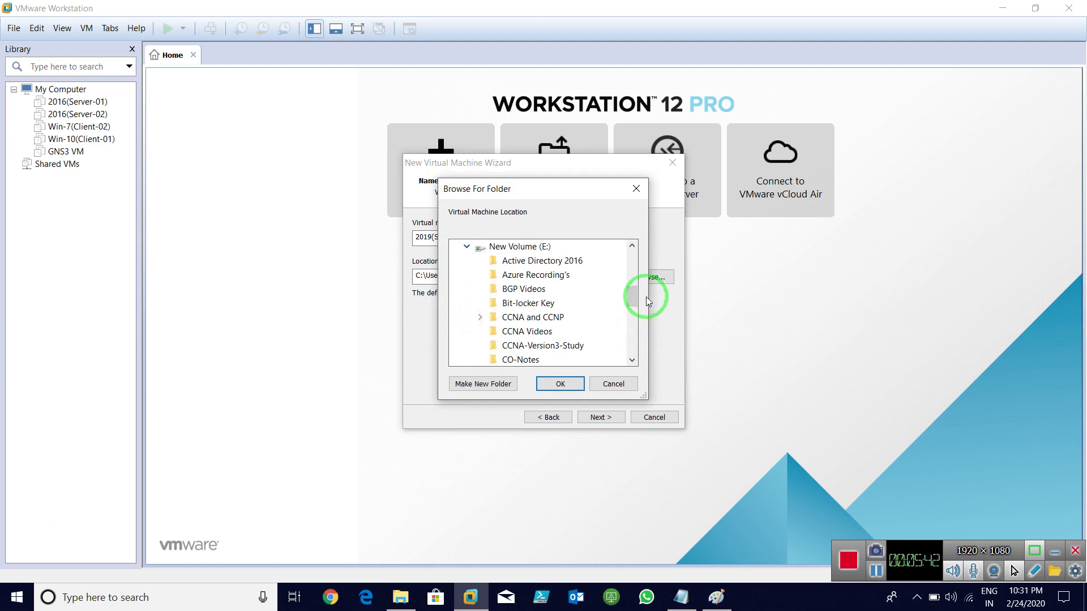
drag(636, 312, 633, 348)
click(510, 330)
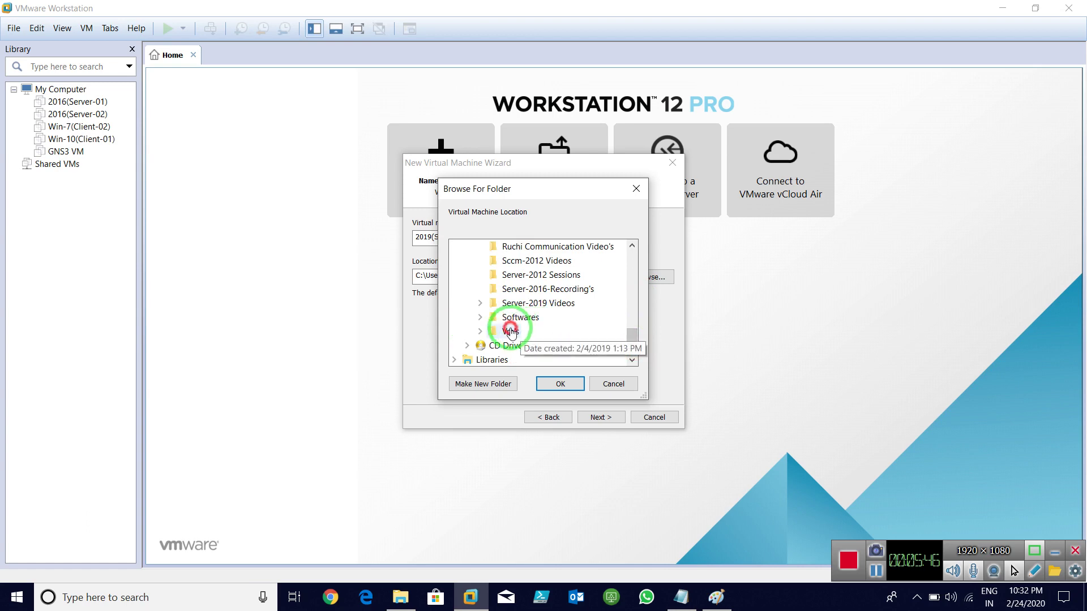
Step: Create a folder named 2019(Server-01) inside Vm's and accept it as the virtual machine location
click(480, 385)
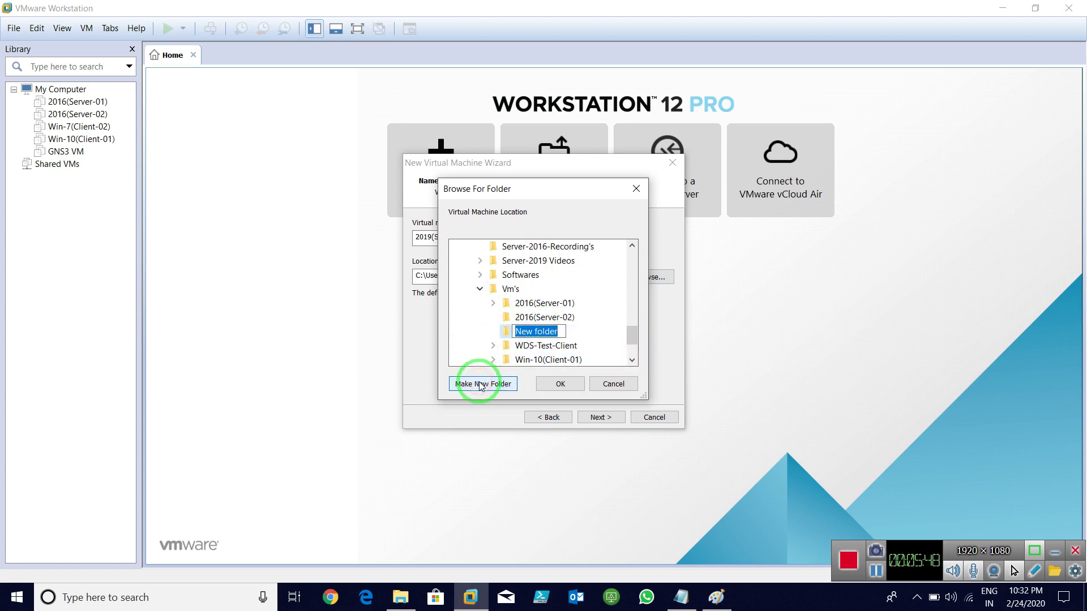
key(ctrl+v)
key(Return)
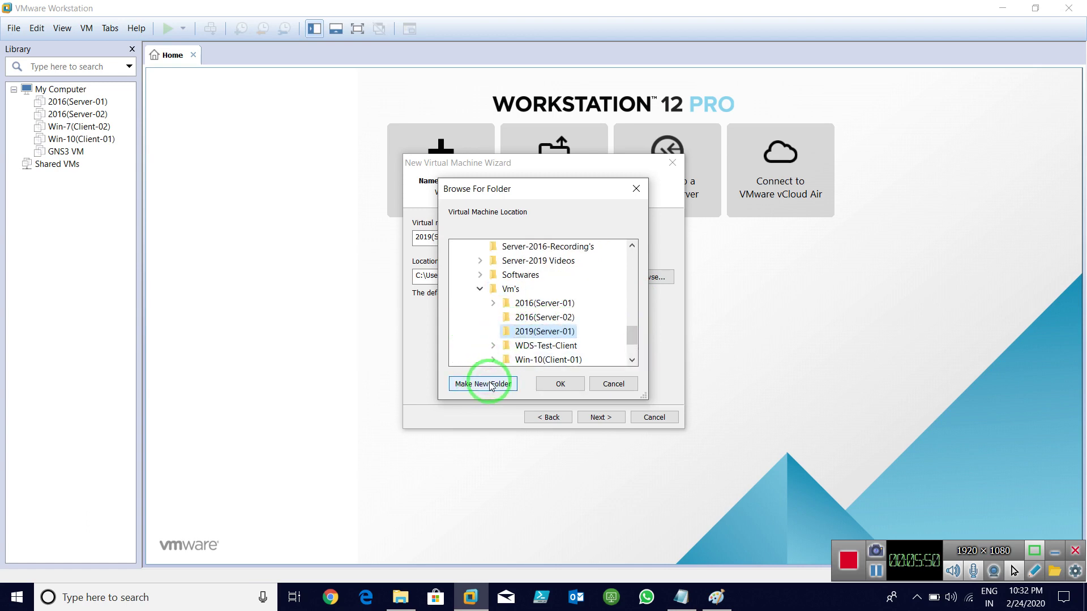
click(561, 384)
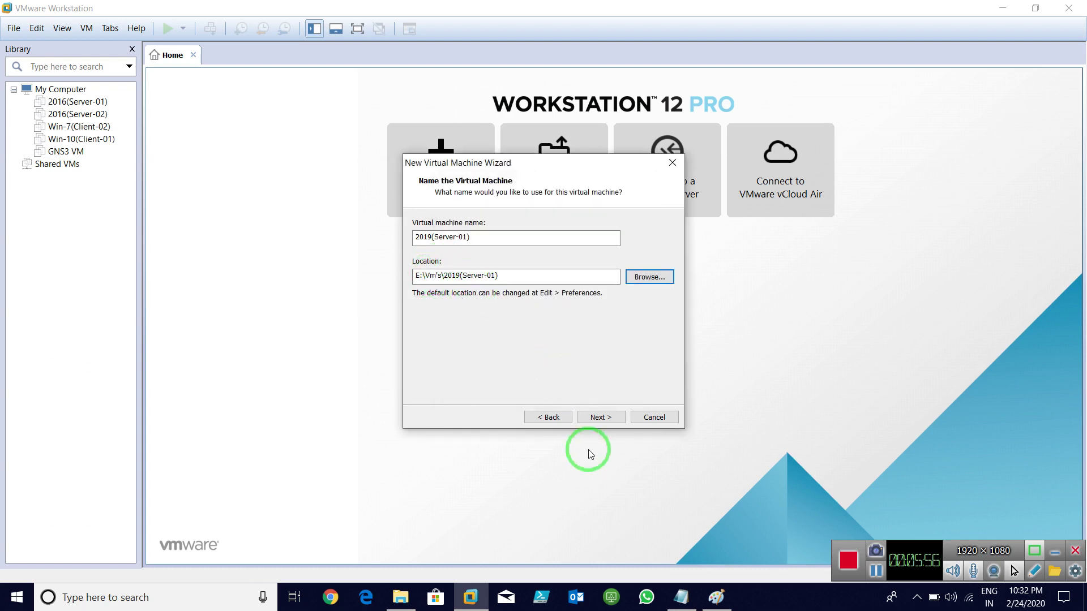
click(601, 419)
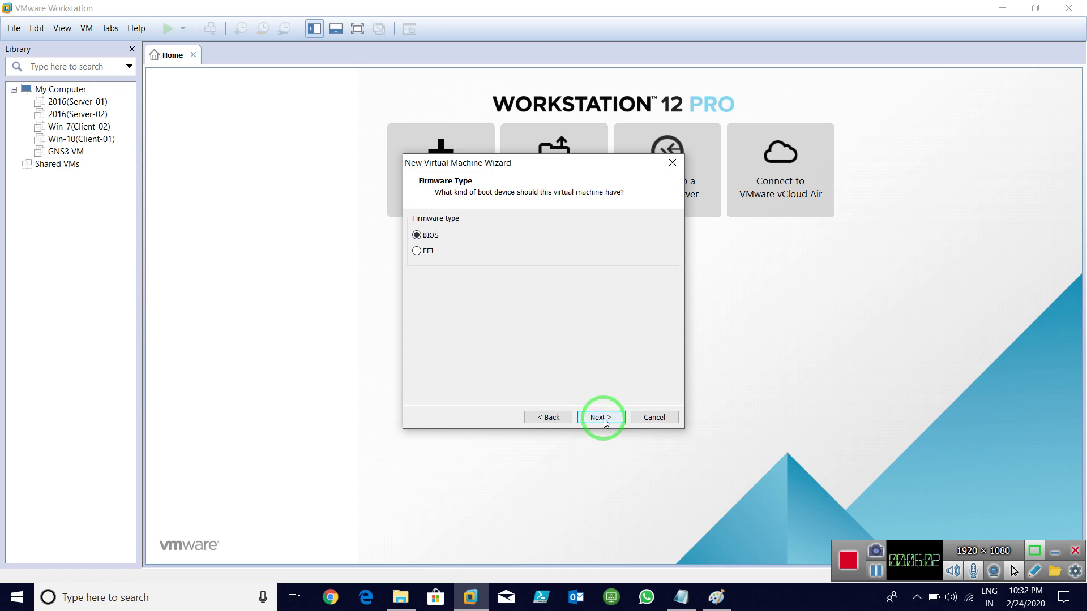
Step: Keep the BIOS firmware type and configure 2 processors with 4 cores per processor
click(601, 417)
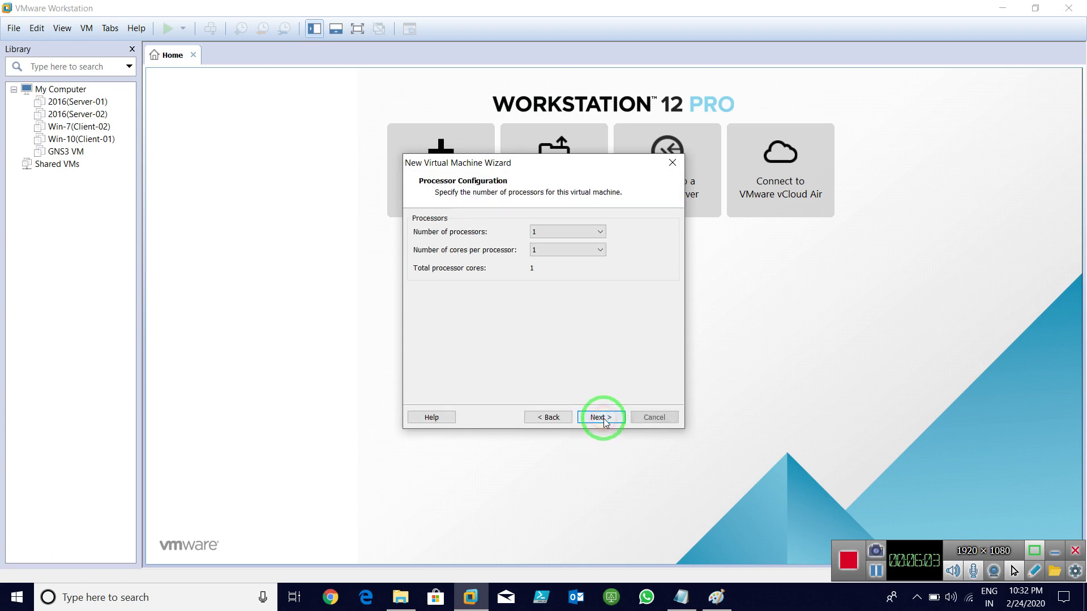
click(541, 232)
click(544, 253)
click(543, 250)
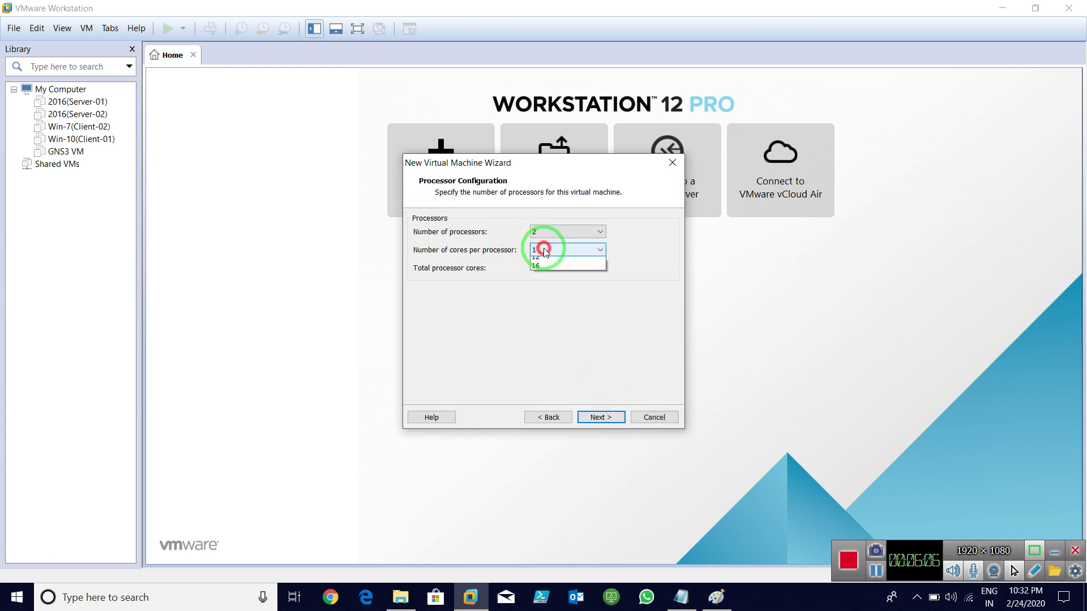
click(540, 289)
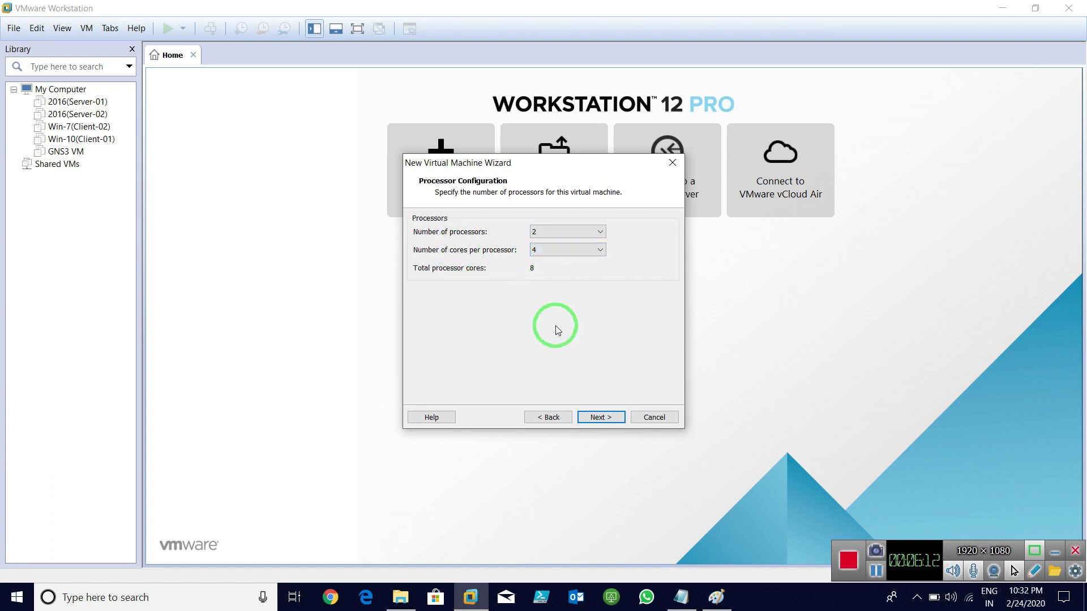
click(595, 418)
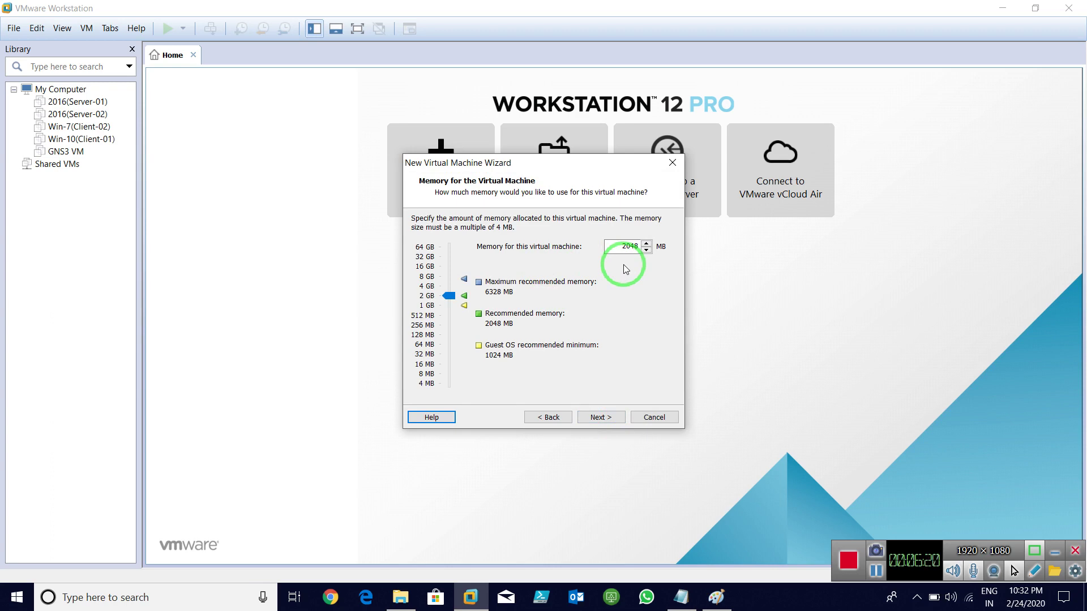
Step: Accept 2048 MB of memory and set the network type to host-only networking
click(596, 418)
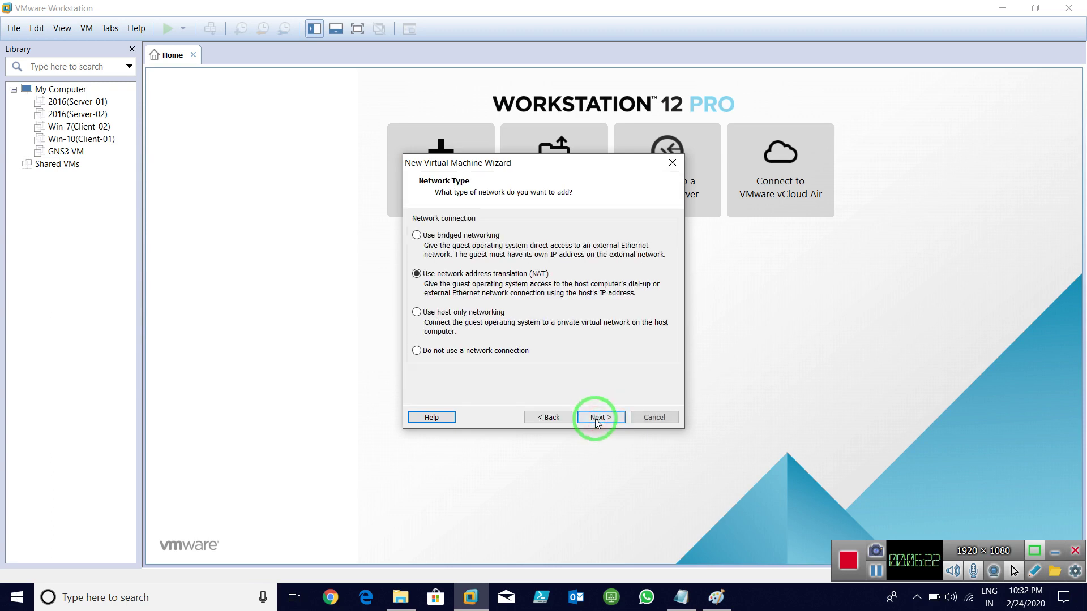
click(471, 316)
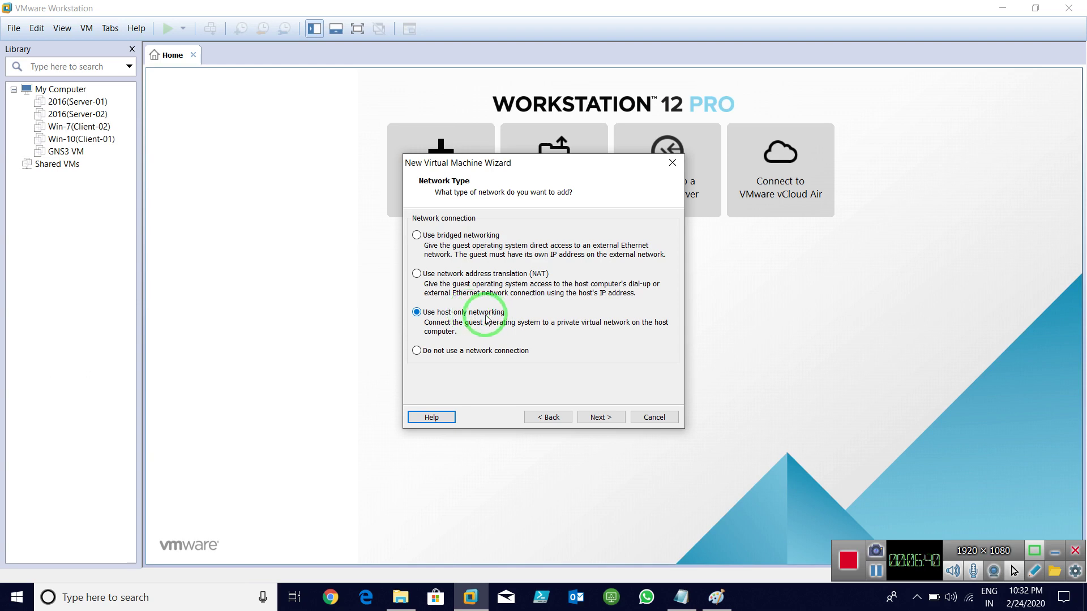
click(603, 417)
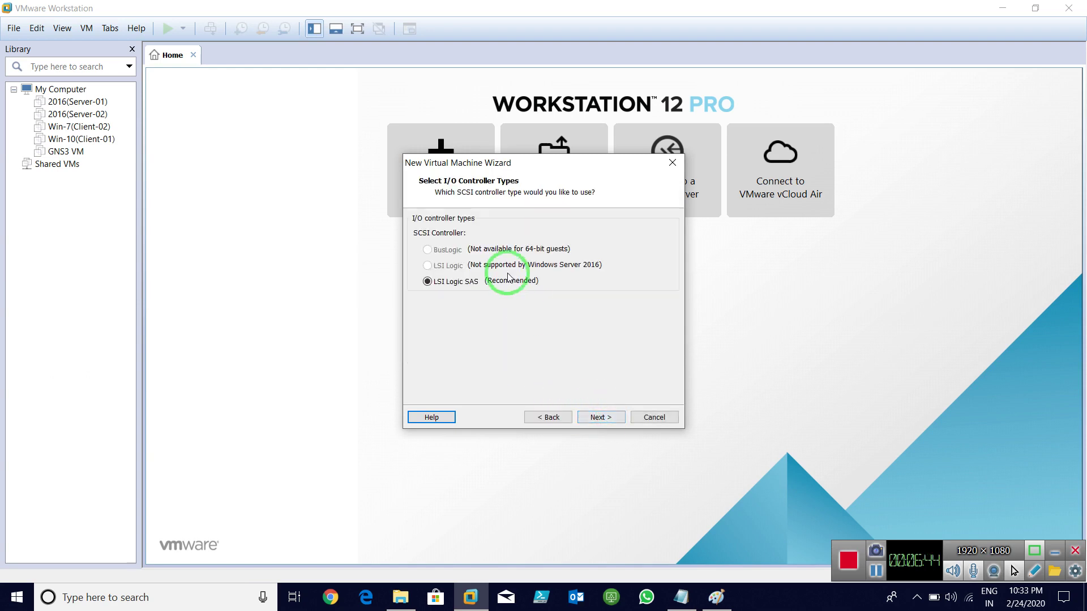
Step: Accept the LSI Logic SAS controller and the SCSI disk type with a newly created virtual disk
click(601, 417)
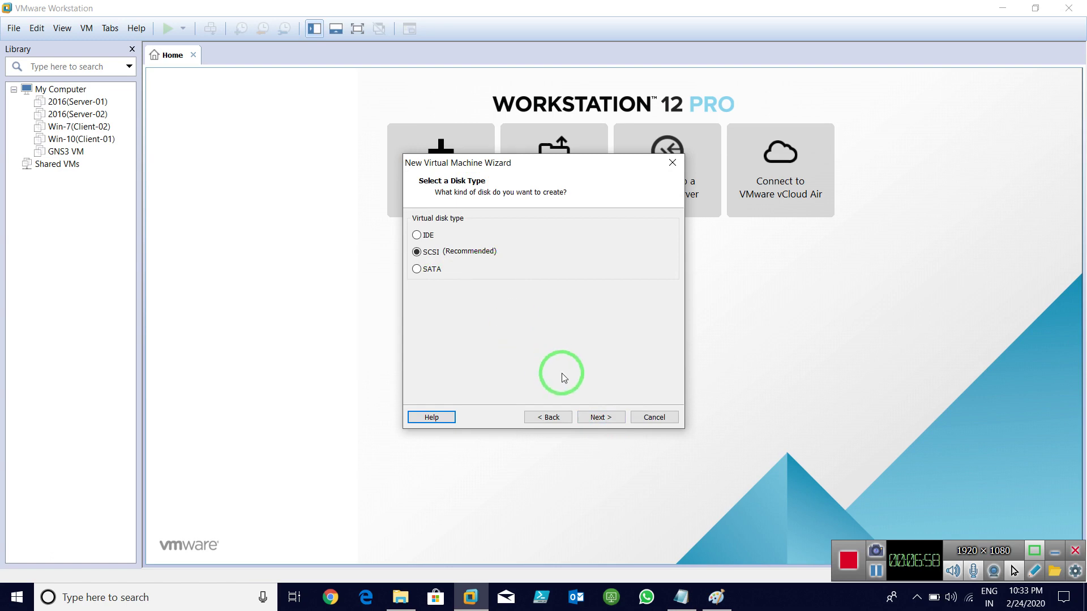
click(600, 418)
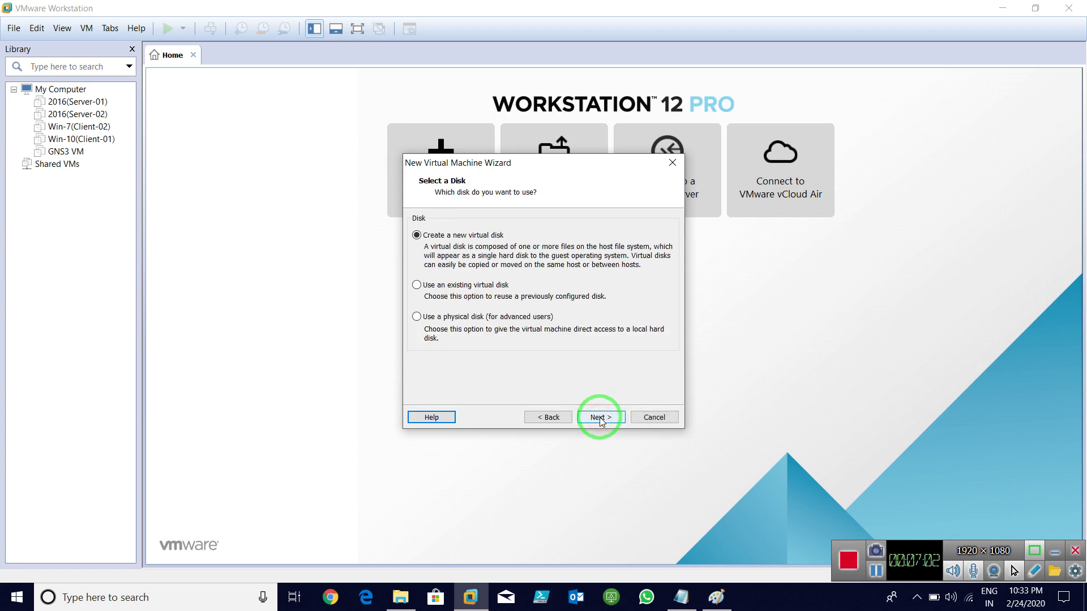
click(600, 418)
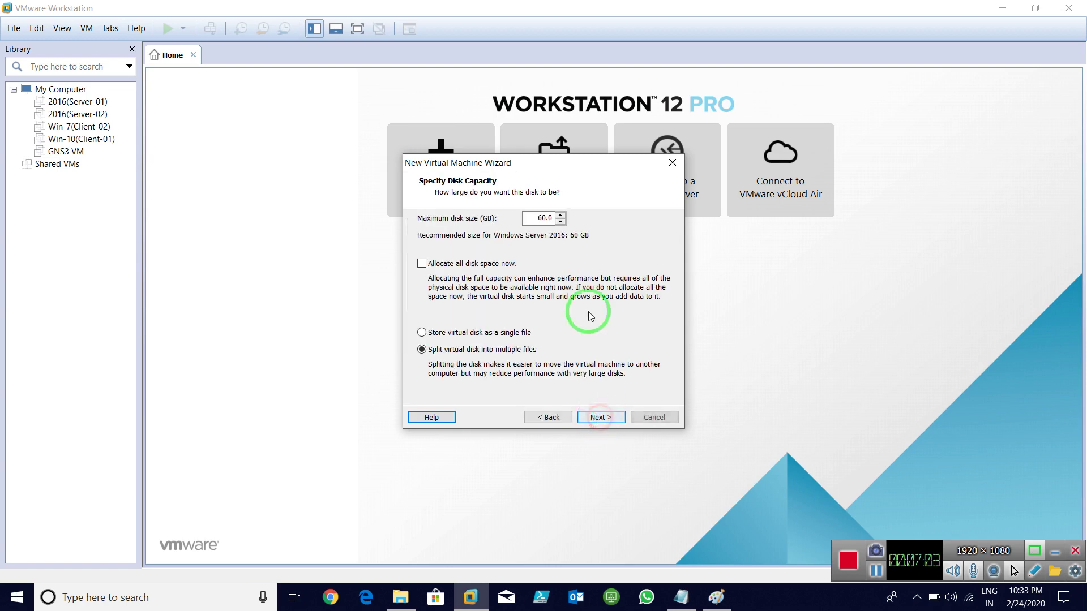
Step: Set the maximum disk size to 40 GB stored as a single file and finish creating the virtual machine
double_click(545, 219)
text(40)
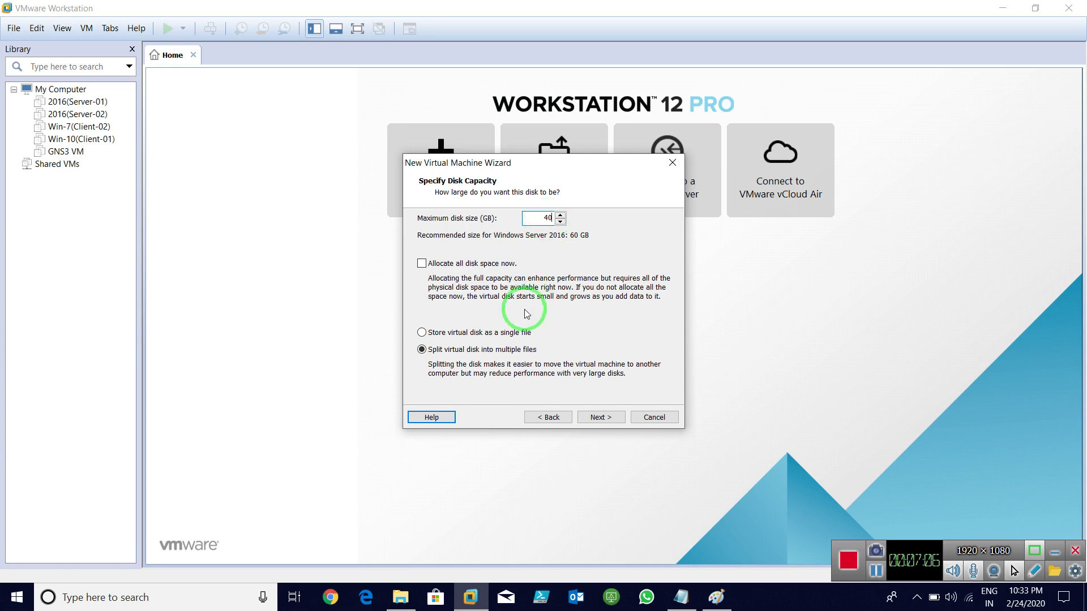
click(506, 332)
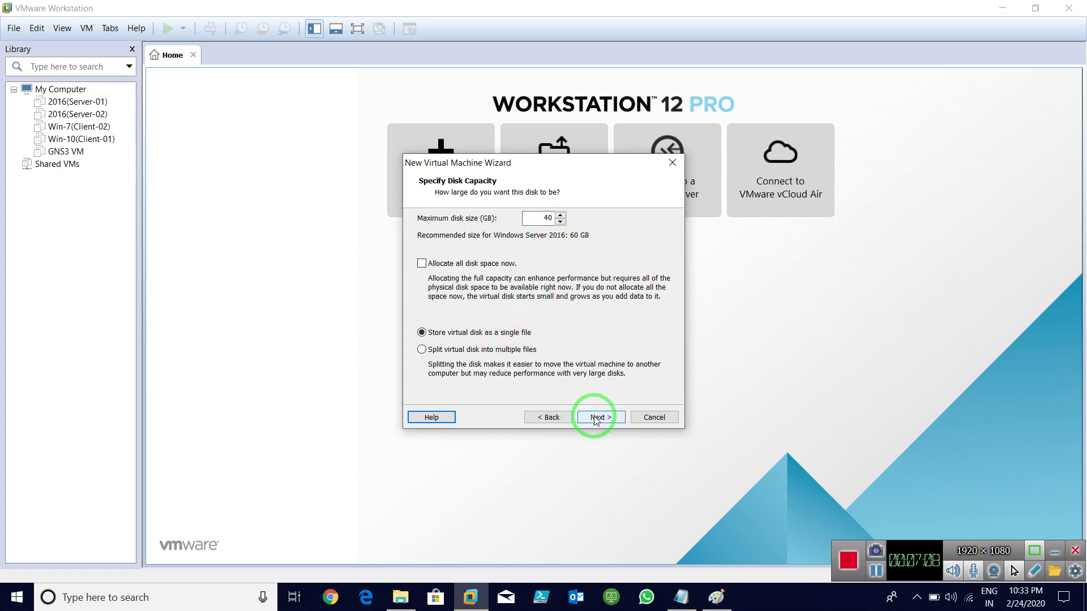
click(587, 417)
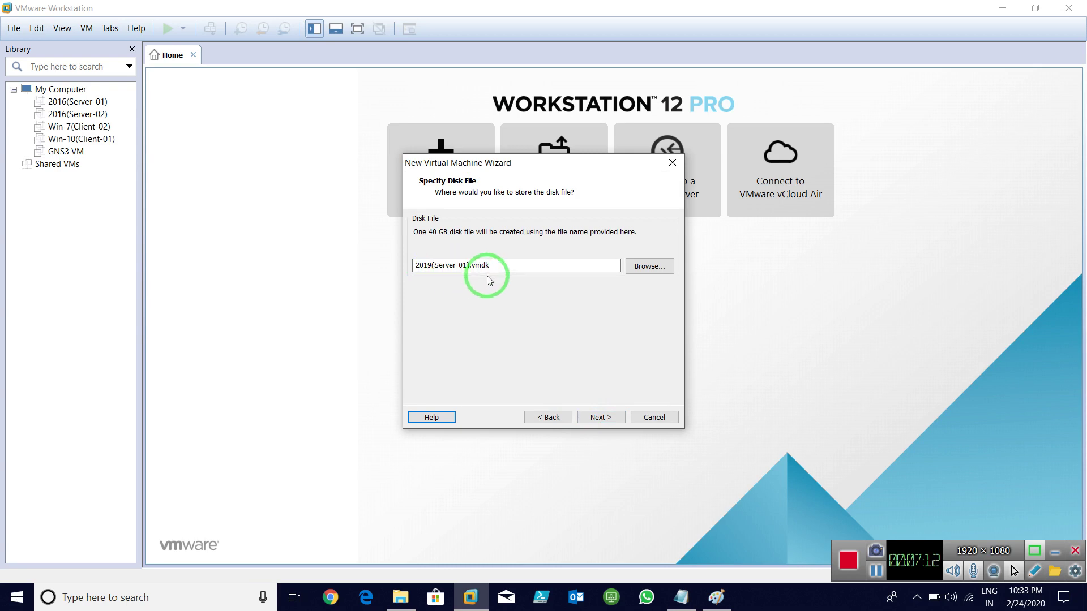
click(592, 417)
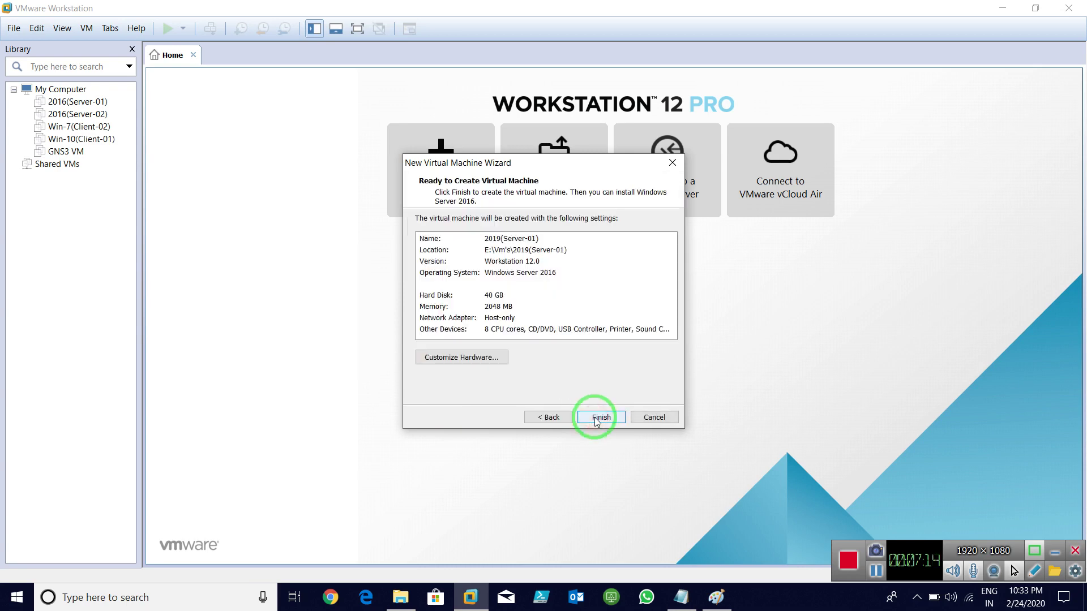
click(594, 418)
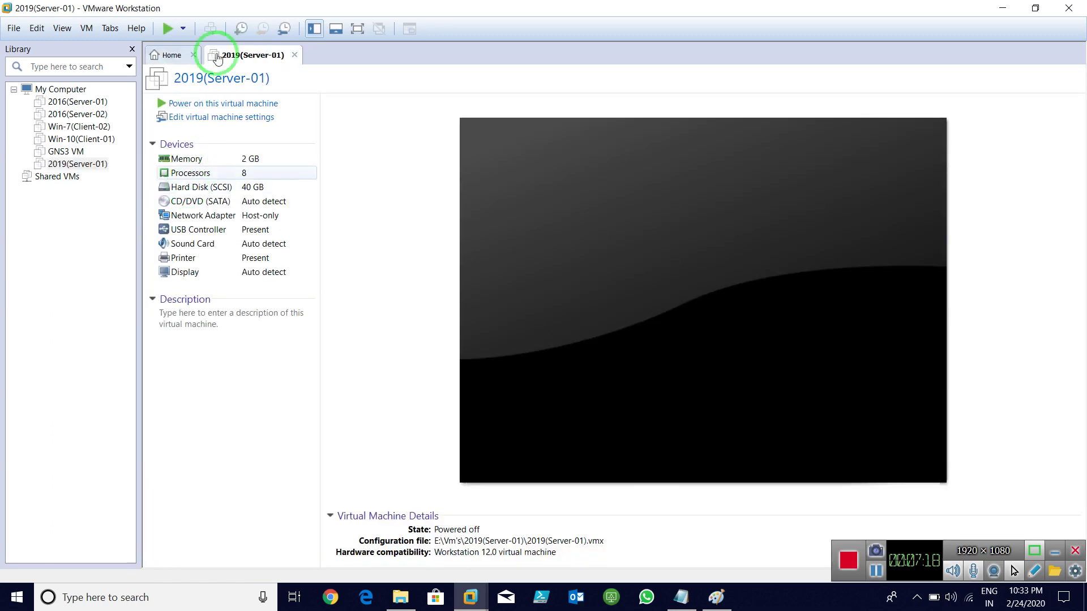
Step: Attach E:\Data\Images\server-2019.iso as the ISO image of the 2019(Server-01) virtual machine's CD/DVD (SATA) drive
click(202, 119)
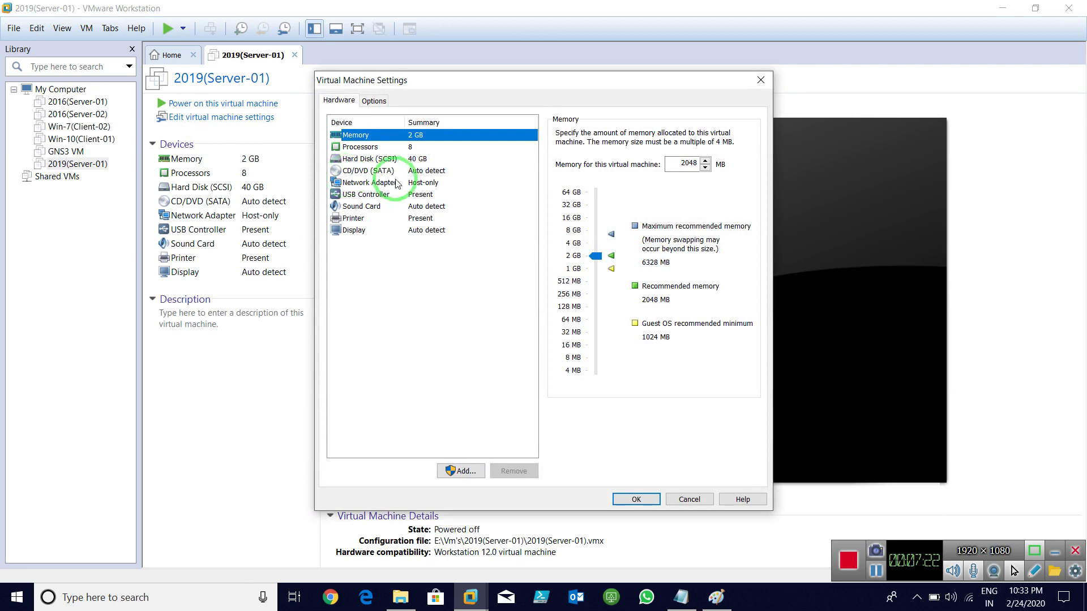
click(396, 171)
click(595, 224)
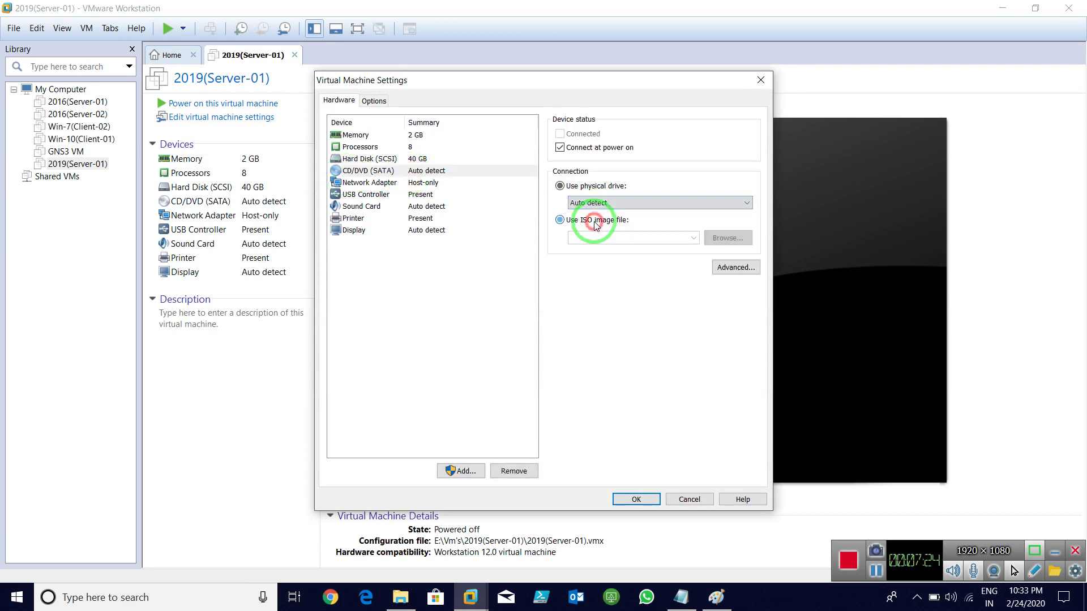
click(719, 237)
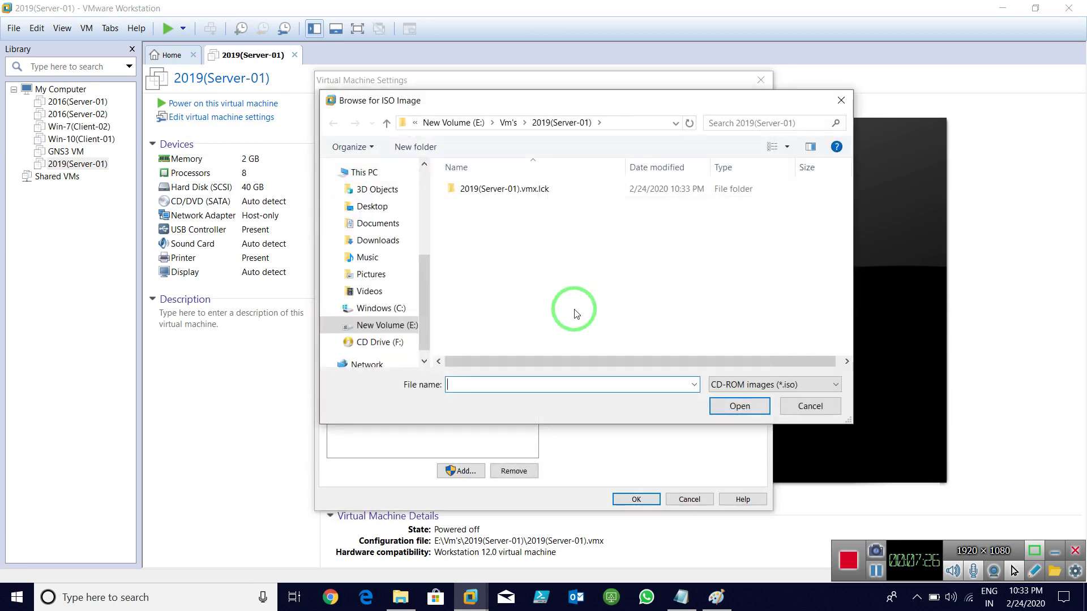
click(380, 325)
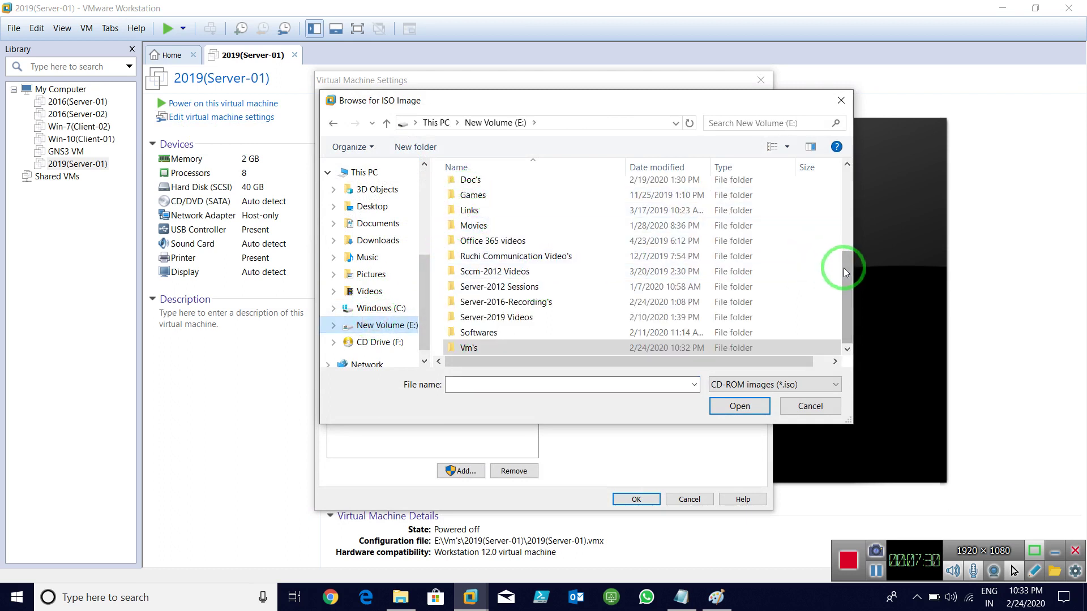
drag(844, 267, 849, 170)
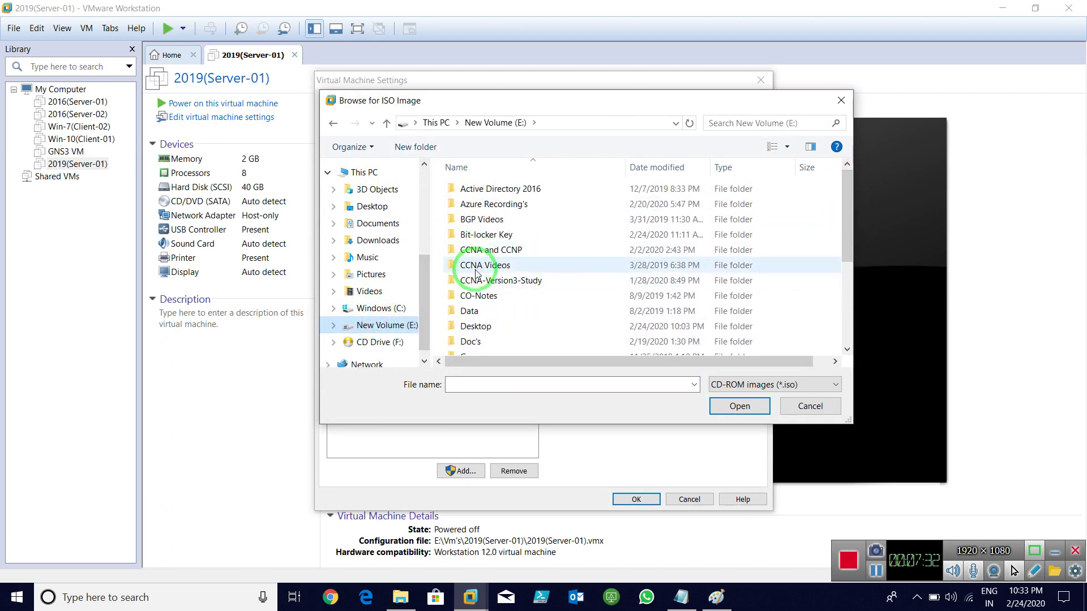
double_click(473, 311)
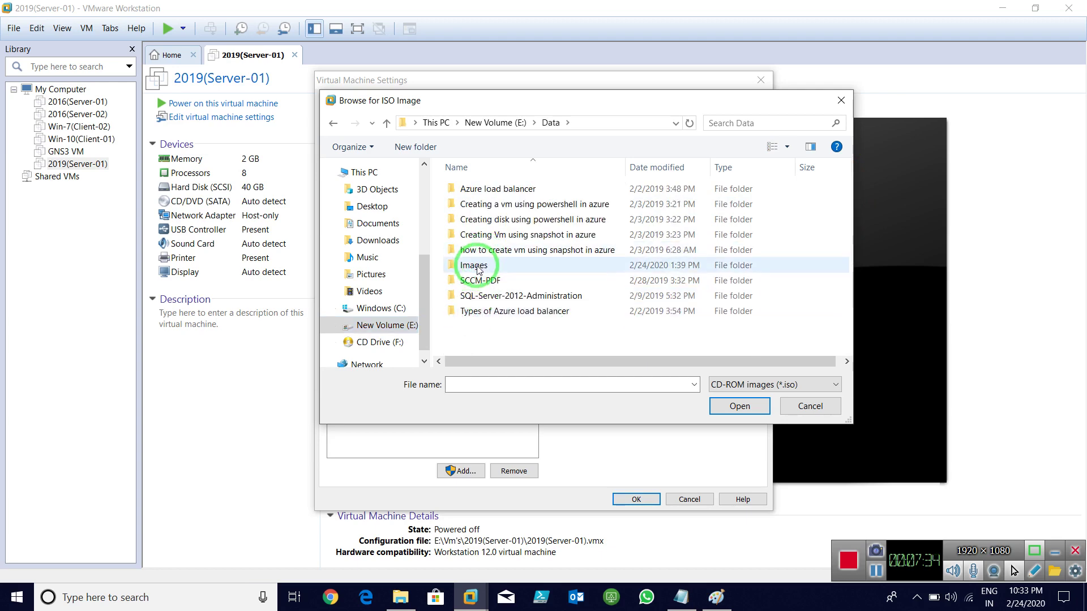
double_click(474, 266)
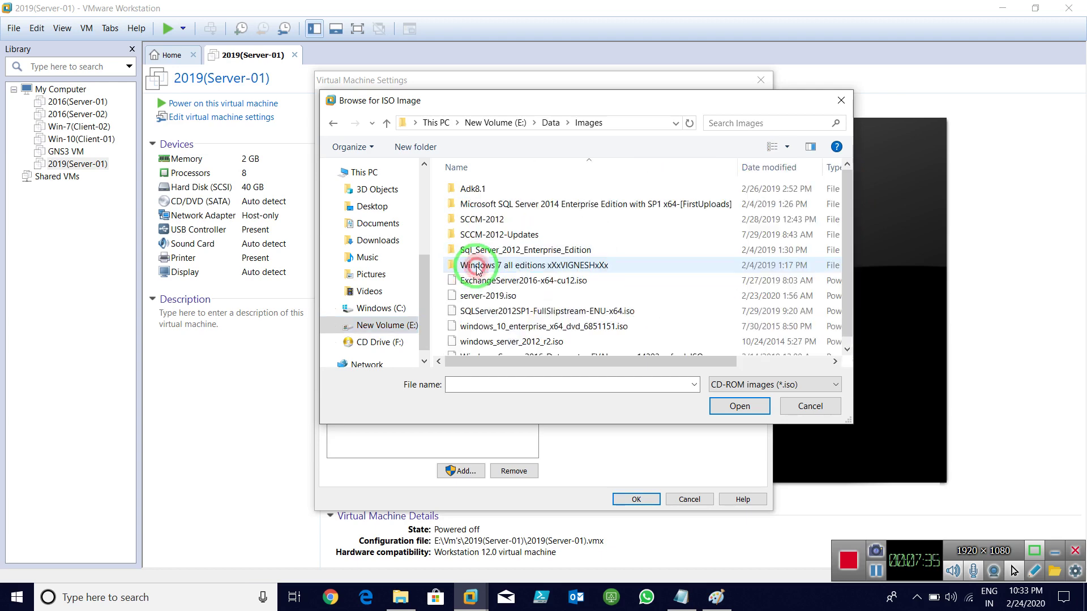
click(489, 296)
click(736, 405)
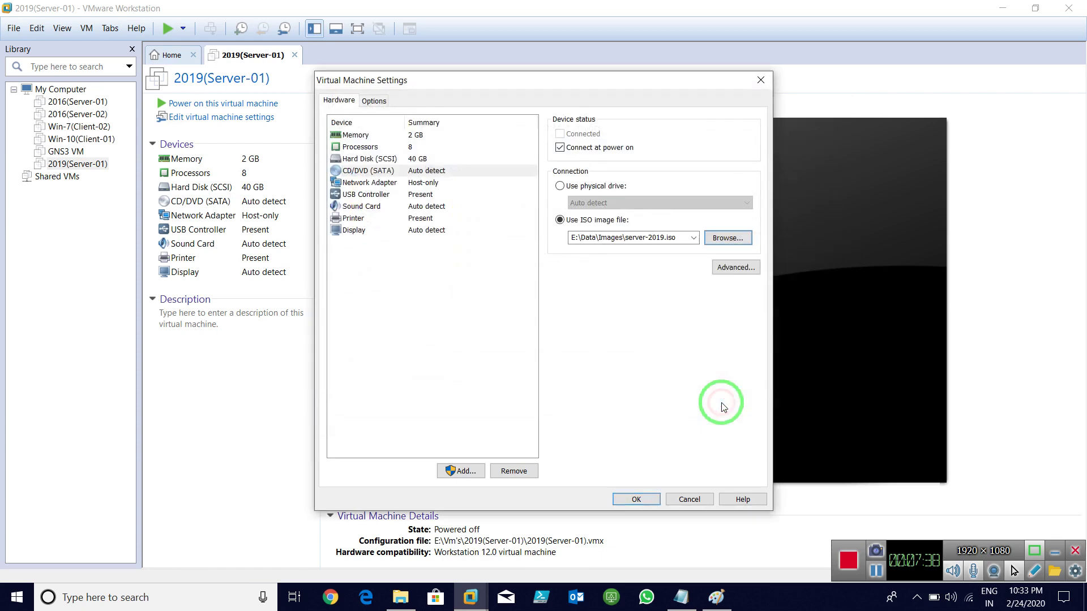
click(639, 498)
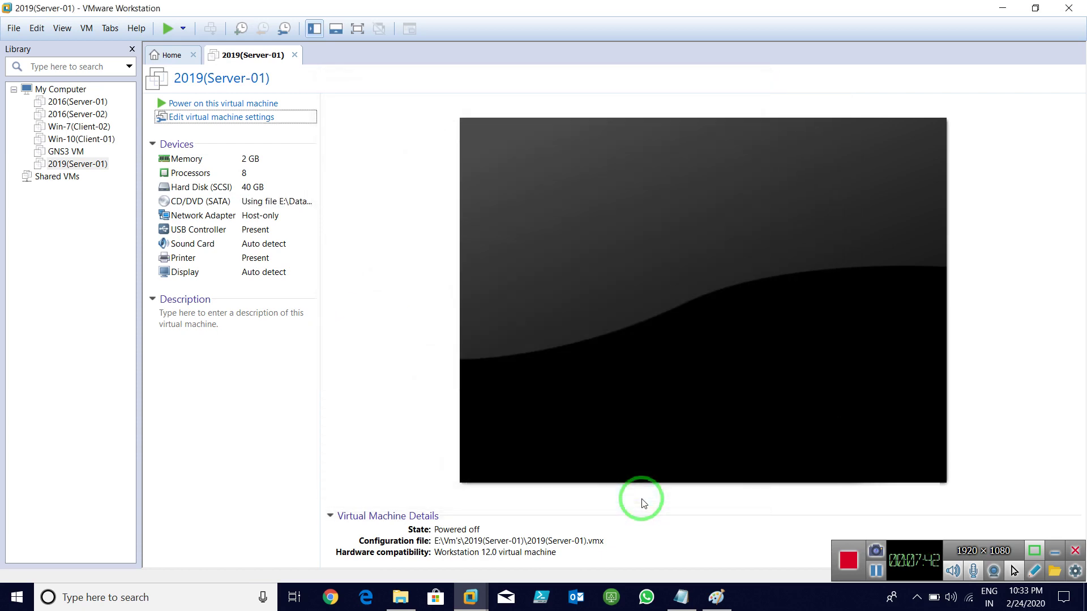
Step: Power on the 2019(Server-01) virtual machine and dismiss the notices shown while it boots
click(252, 107)
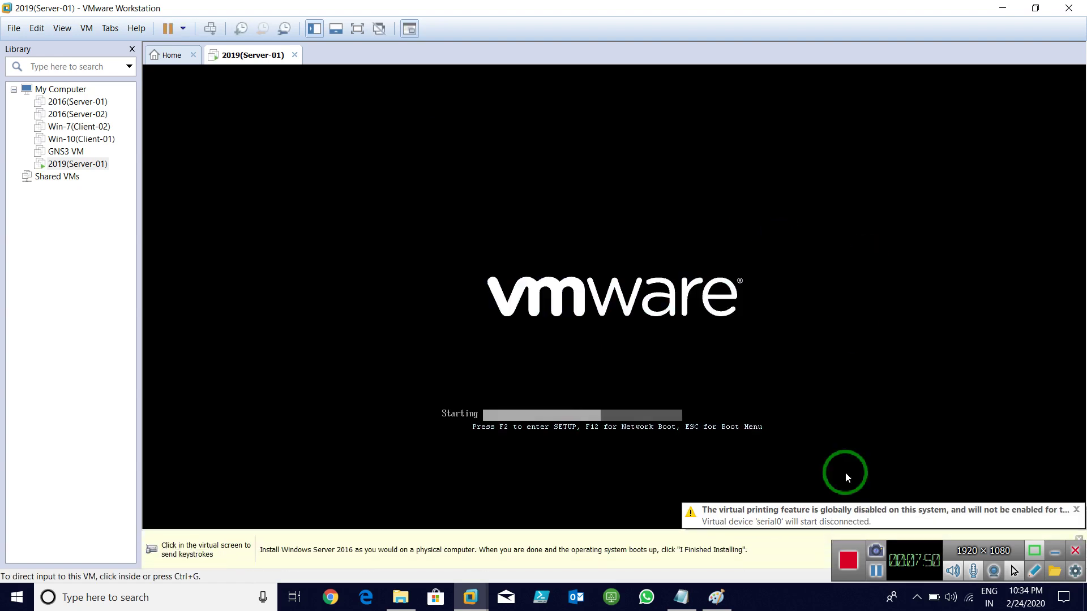
click(1076, 509)
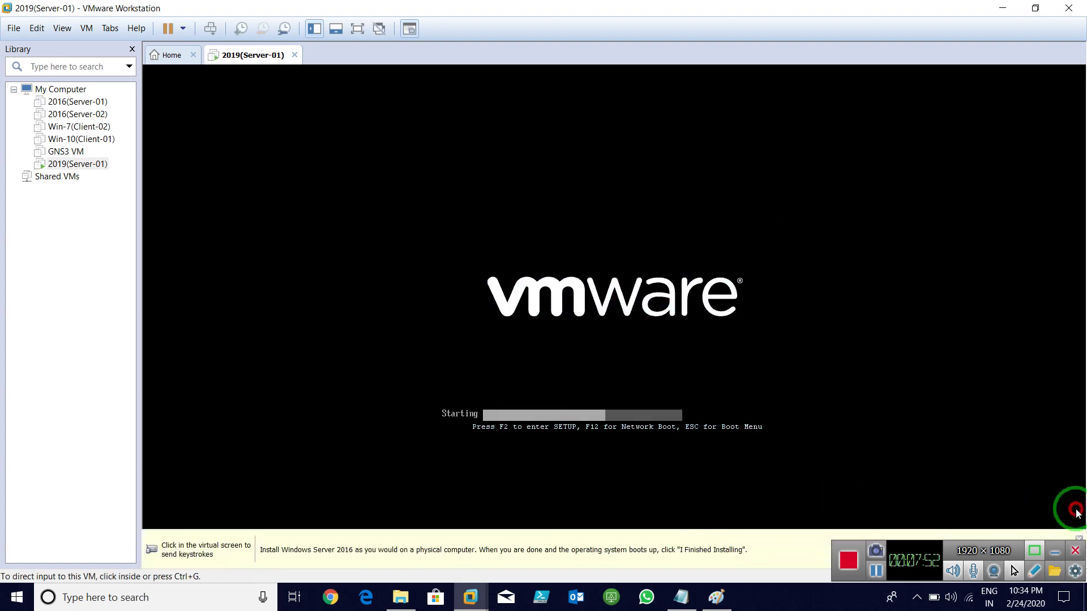
click(1078, 539)
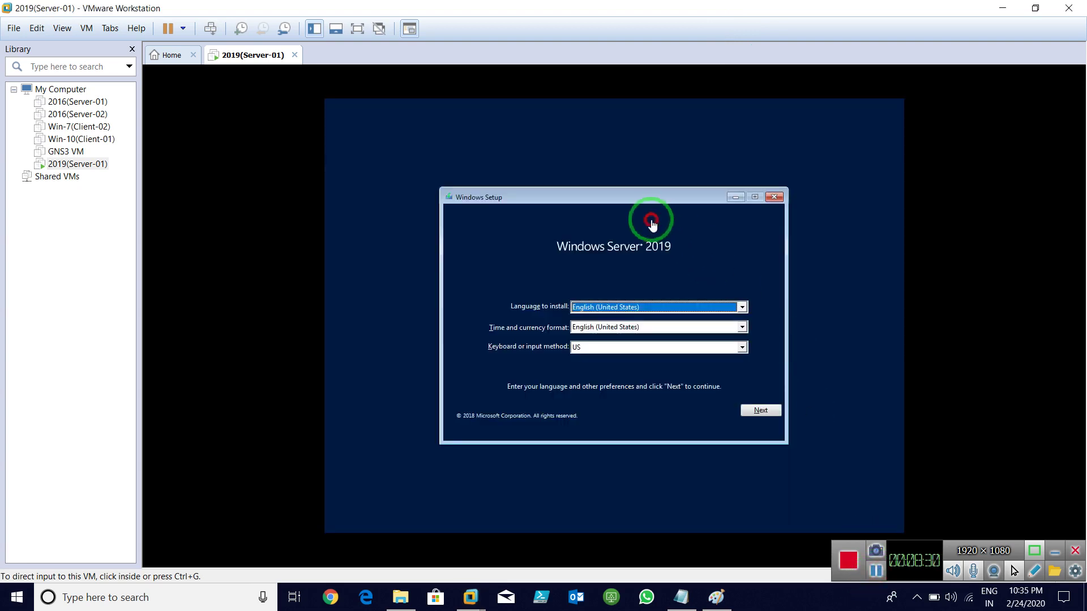
Step: Accept English (United States) with the US keyboard in Windows Setup and start the installation
click(616, 199)
drag(616, 198, 612, 185)
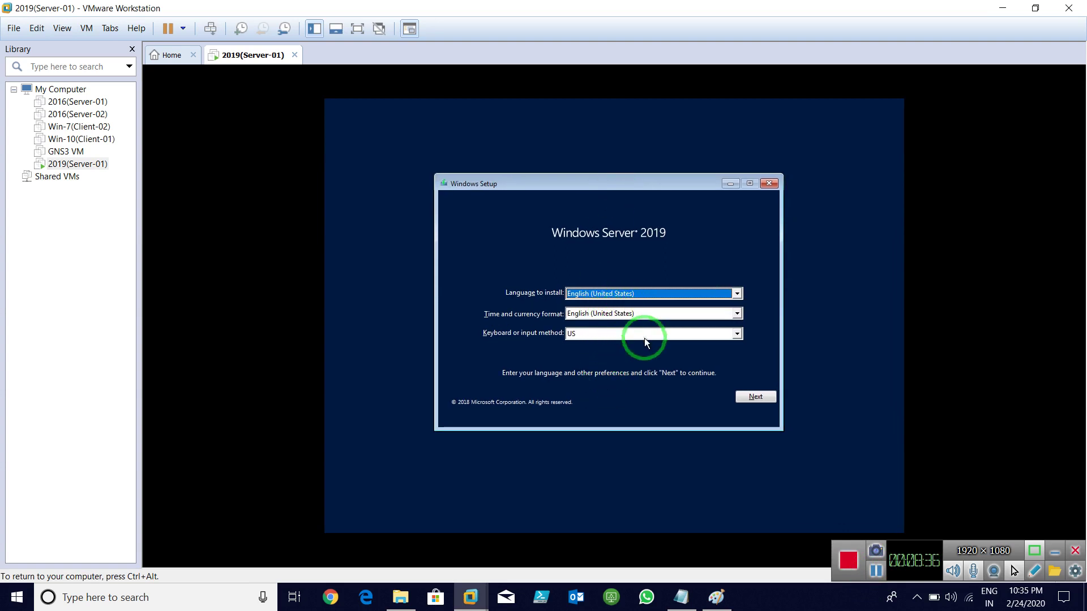
click(769, 398)
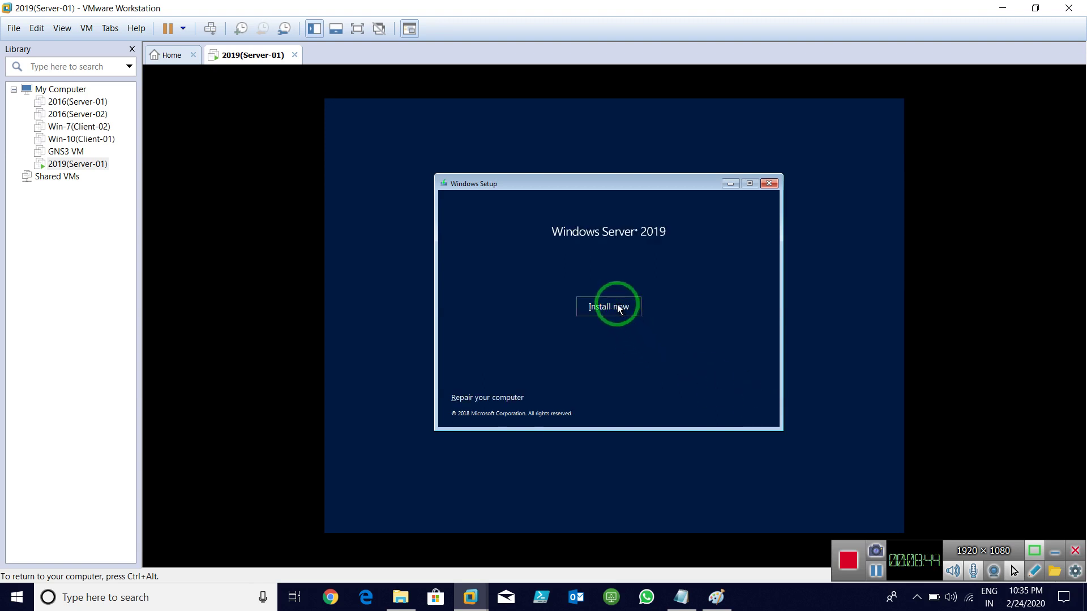
click(618, 307)
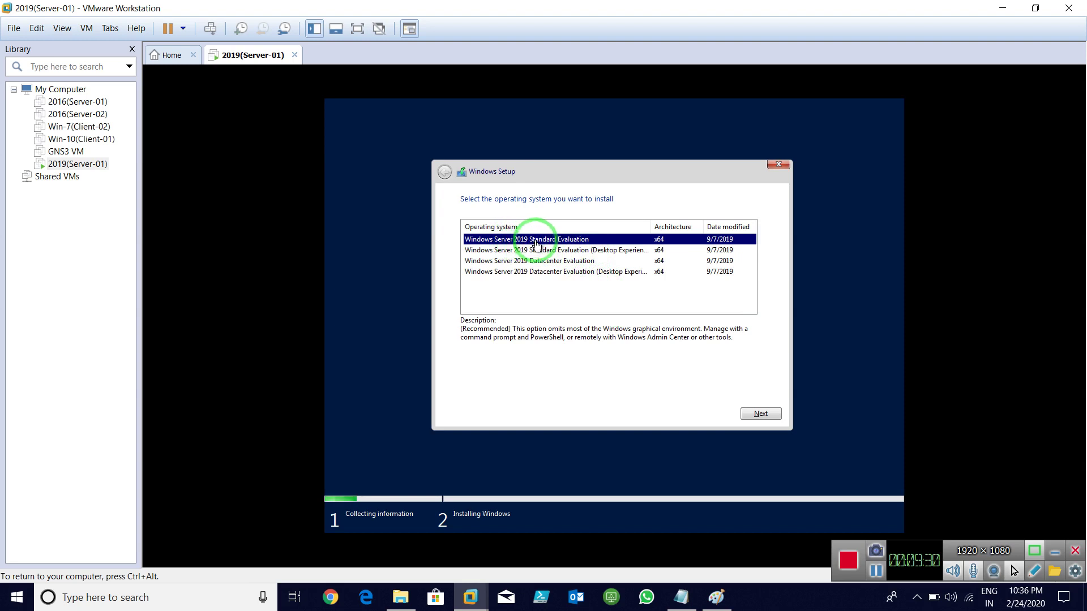
Step: Choose Windows Server 2019 Datacenter Evaluation (Desktop Experience) as the operating system to install
click(597, 254)
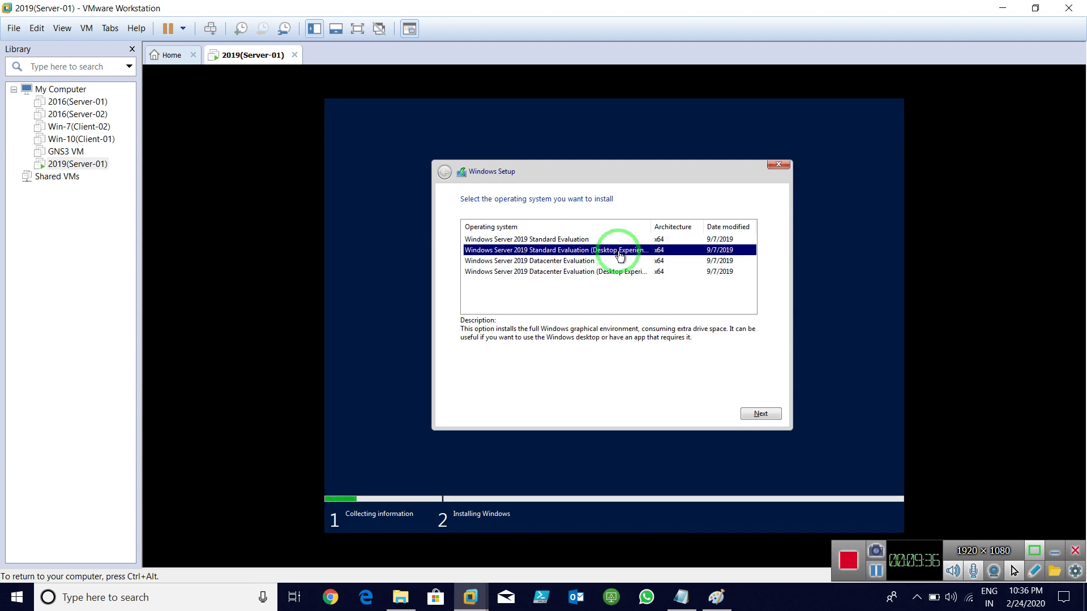
click(571, 272)
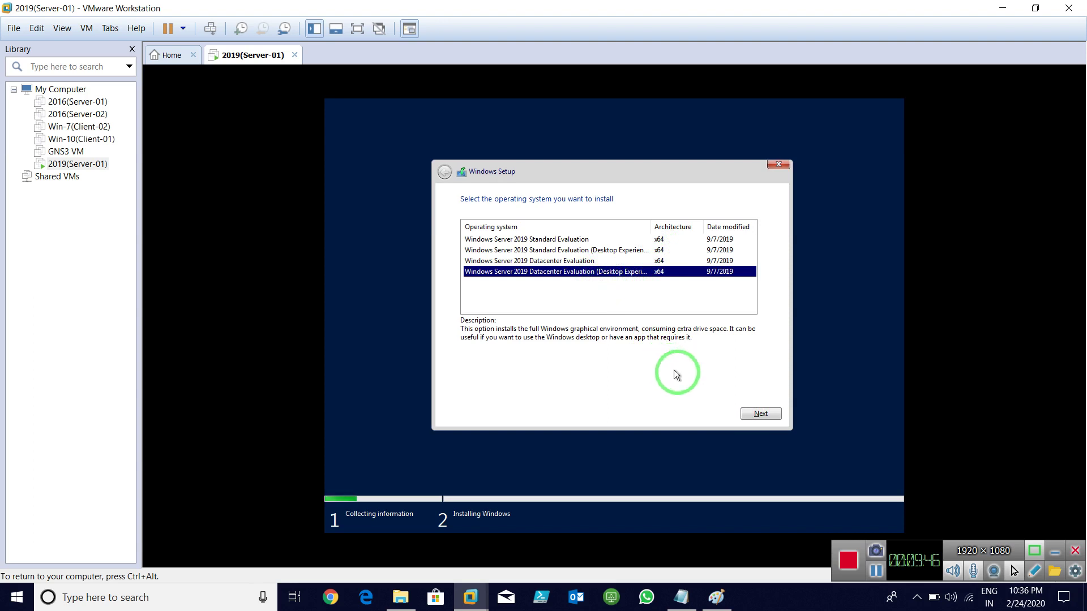
click(755, 412)
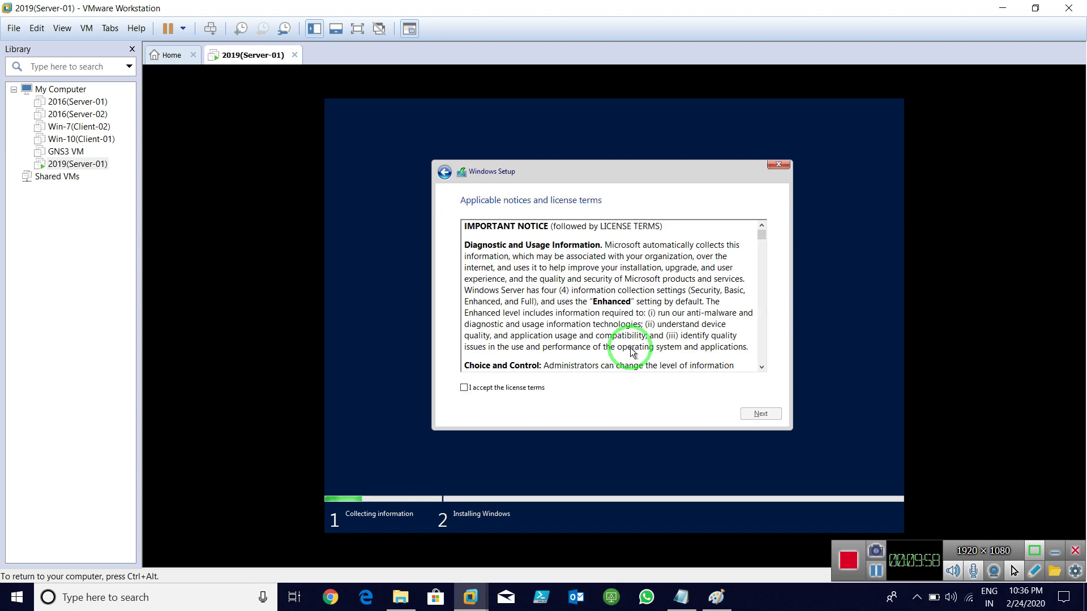
Step: Accept the license terms and run a custom Windows installation on the Drive 0 unallocated space
click(512, 388)
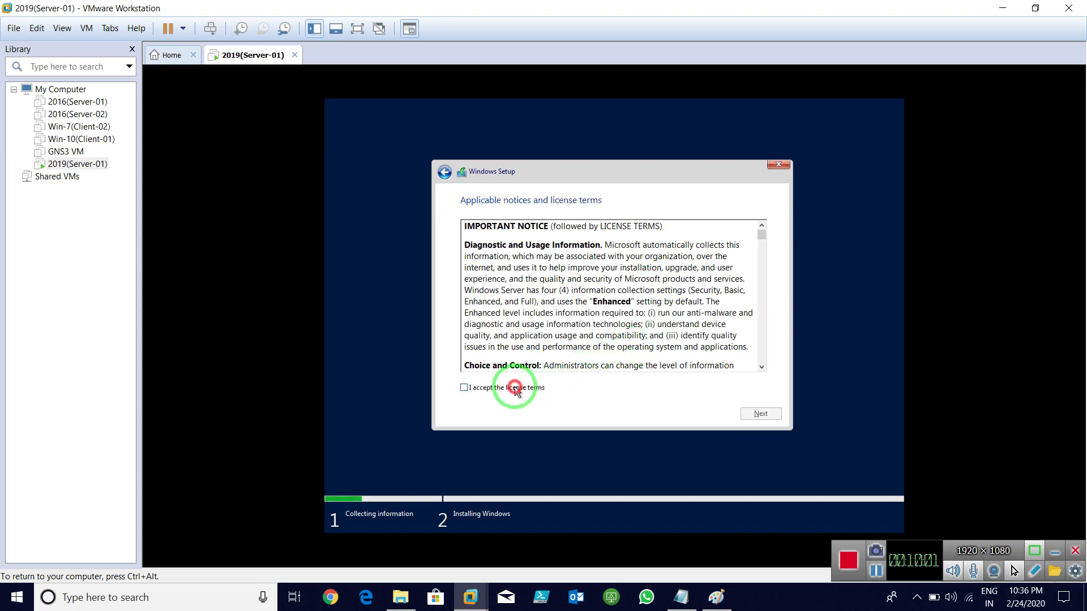
click(759, 413)
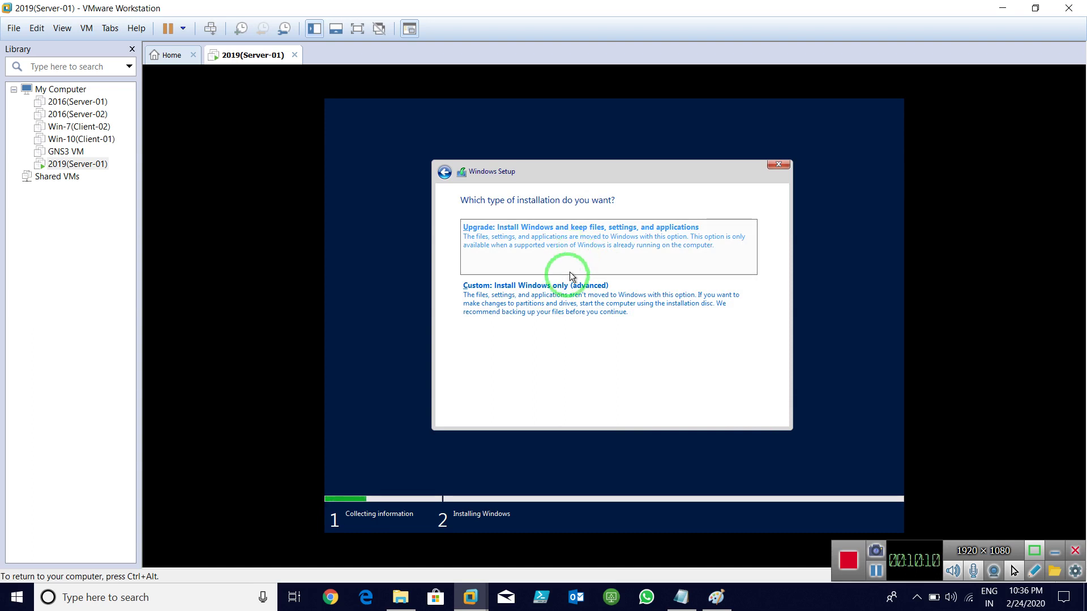
click(555, 300)
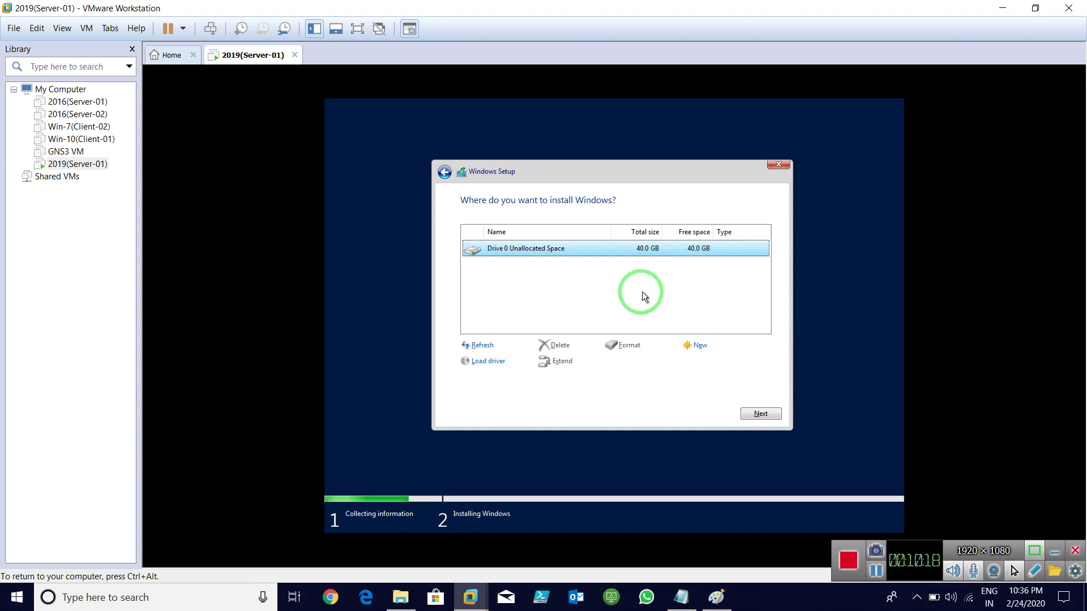
click(755, 413)
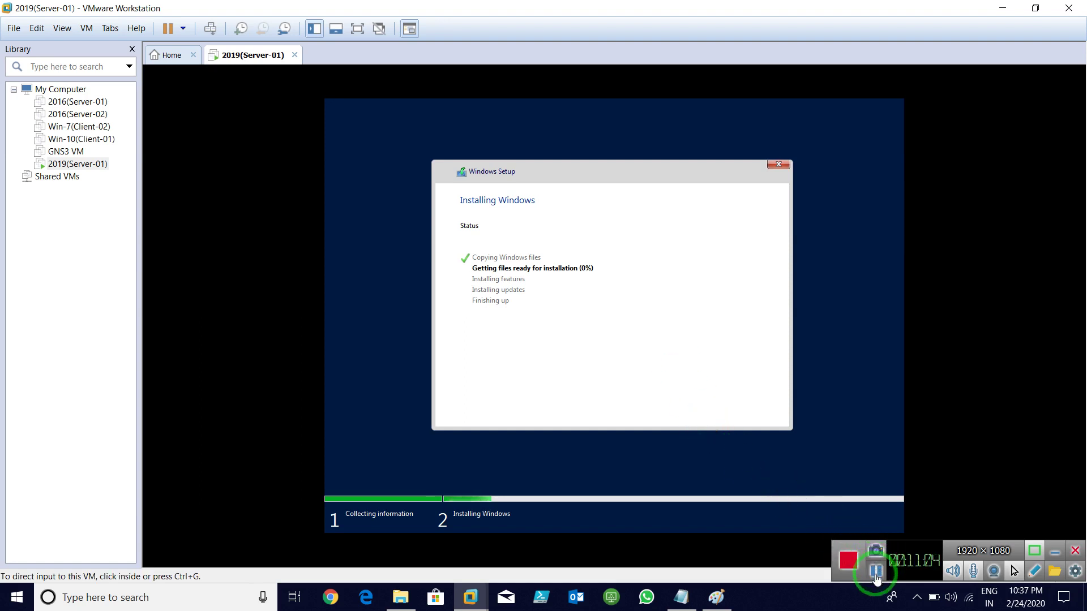
Step: Enter and re-enter a password for the built-in Administrator account and finish the customization
click(602, 310)
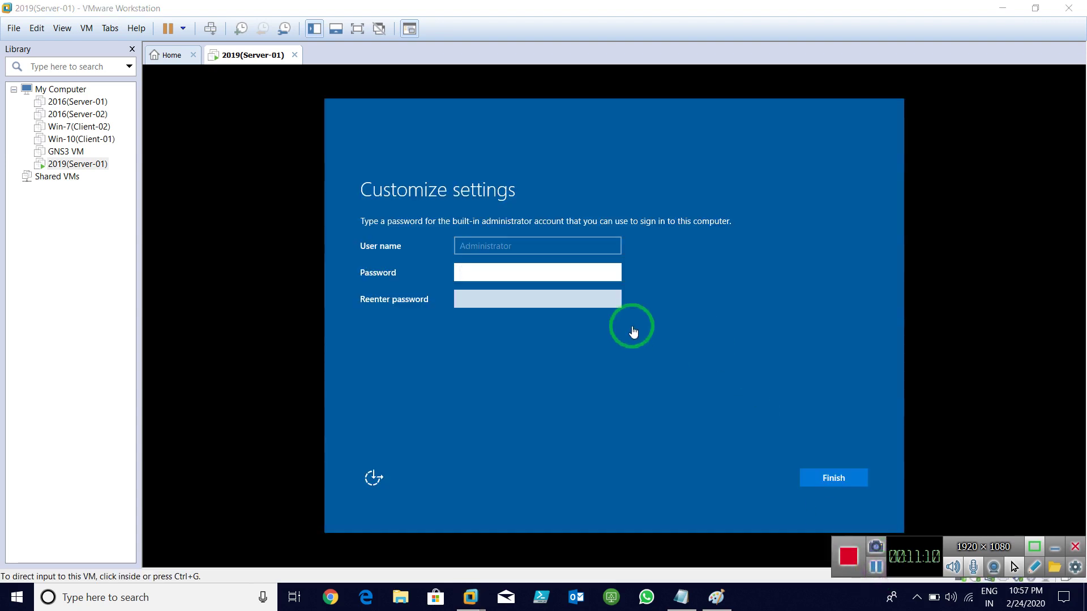
click(529, 335)
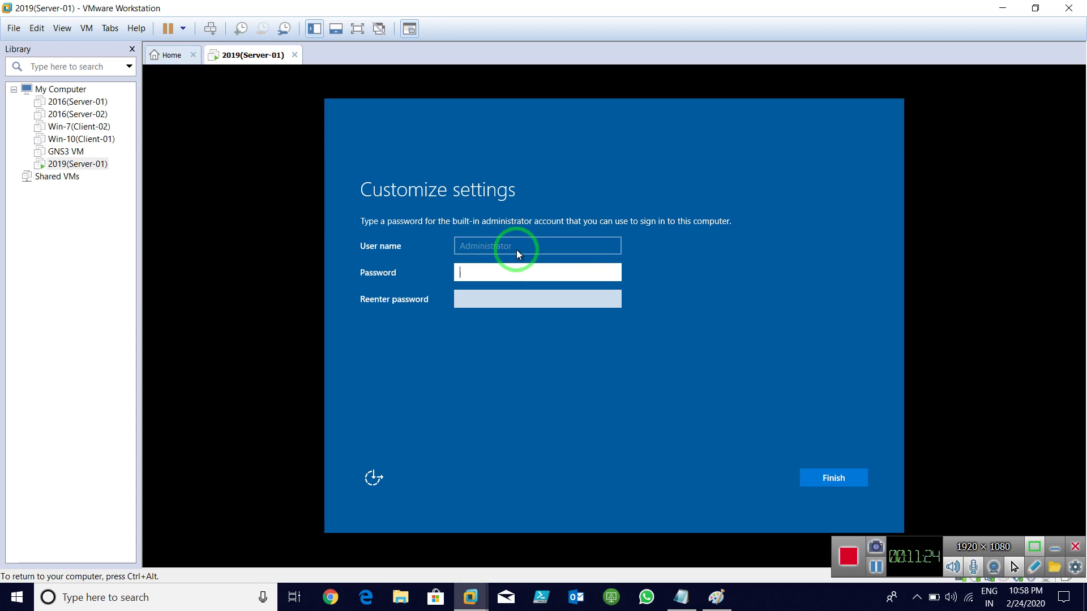
click(506, 275)
text(••••)
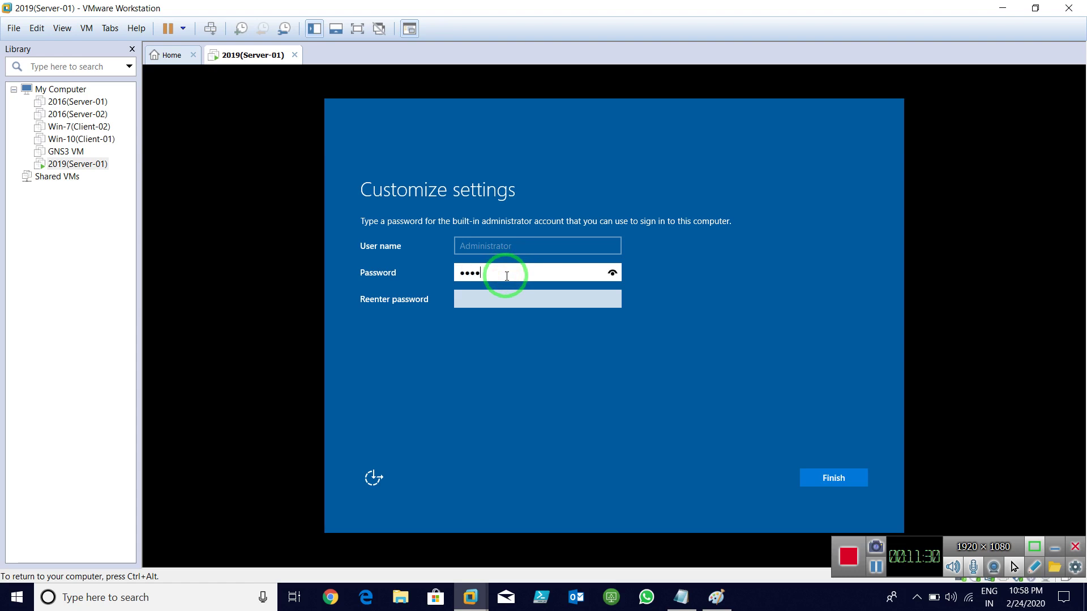
text(•••)
key(Tab)
text(••)
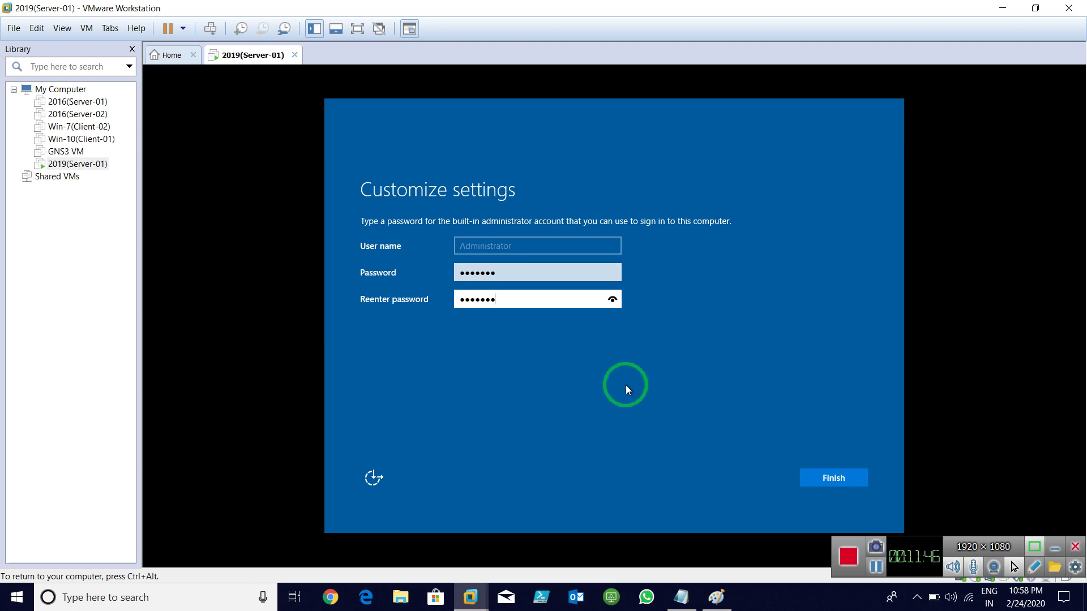
click(828, 477)
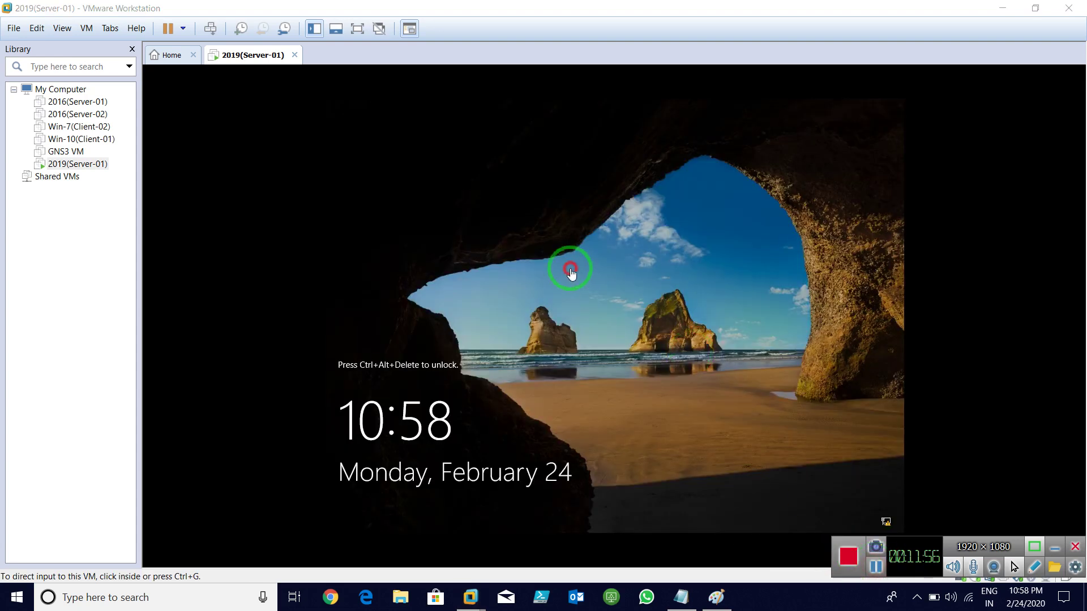
Step: Unlock the virtual machine's lock screen and sign in as Administrator with the account password
click(571, 338)
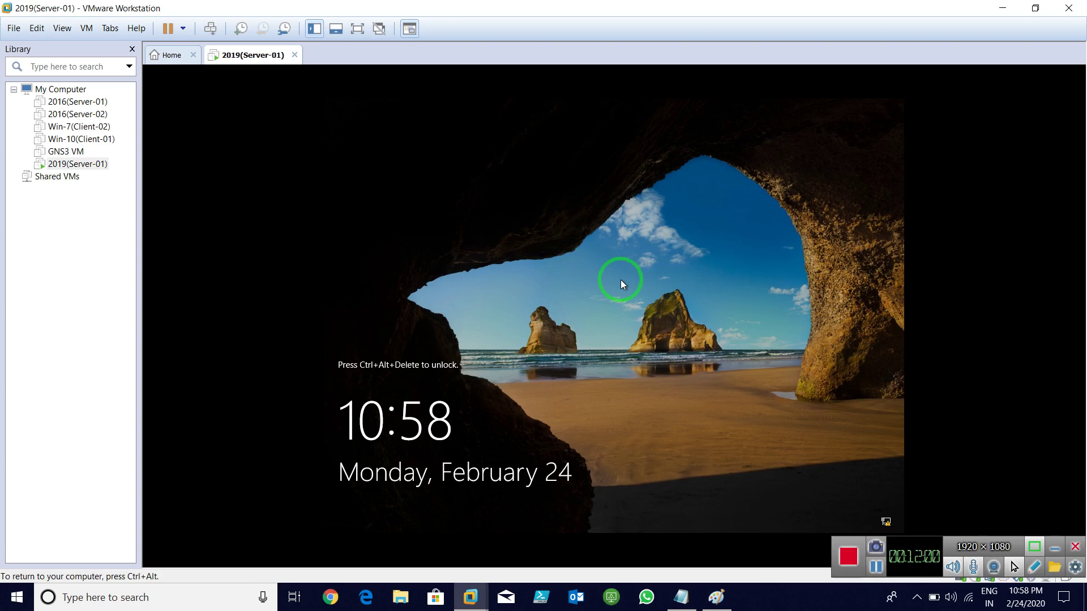
key(ctrl+alt+Insert)
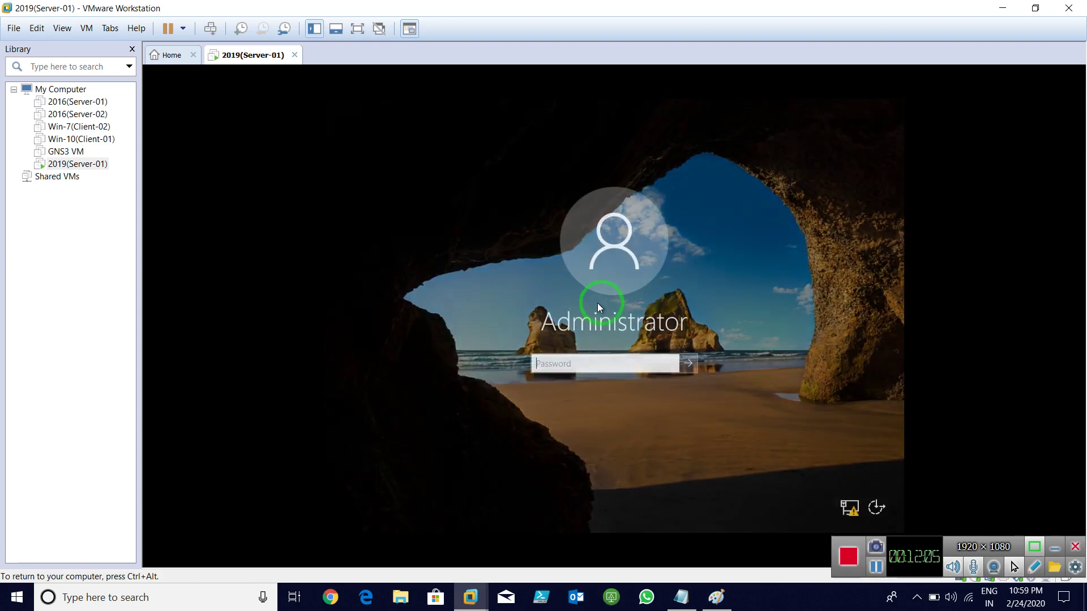
click(576, 365)
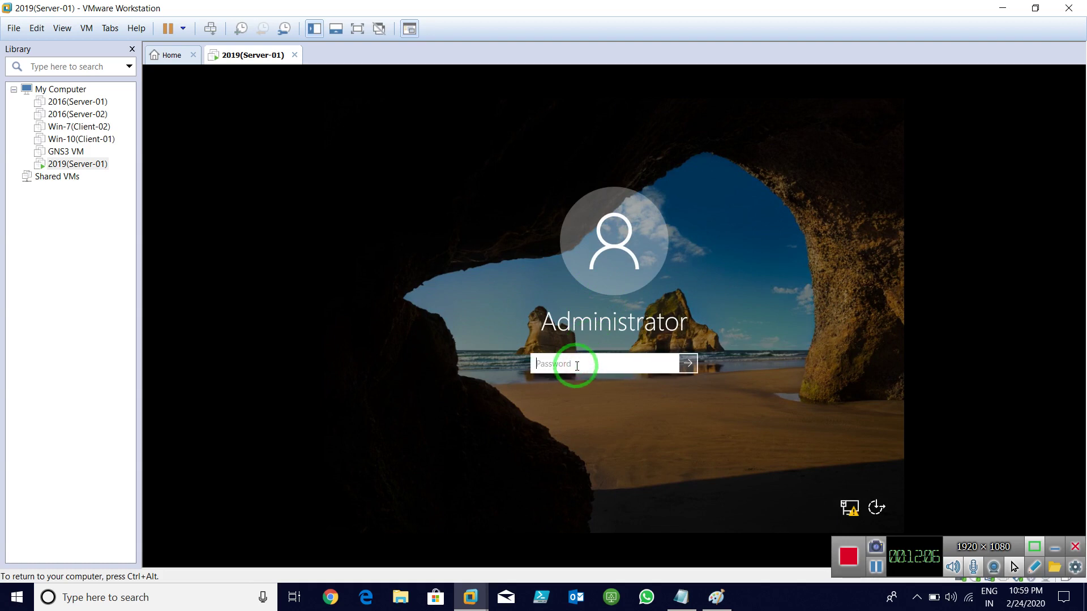
text(•••••••)
key(BackSpace)
key(BackSpace)
key(BackSpace)
key(BackSpace)
key(BackSpace)
key(BackSpace)
text(••••••)
key(Return)
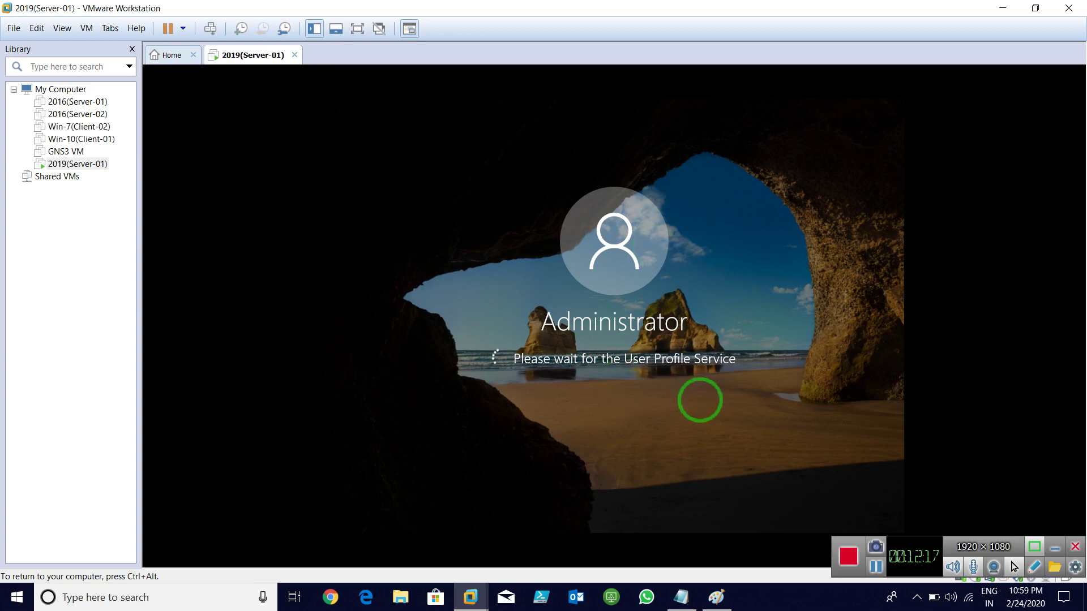
Step: Dismiss the Server Manager pop-up and close Server Manager to leave only the server's desktop
key(ctrl+alt)
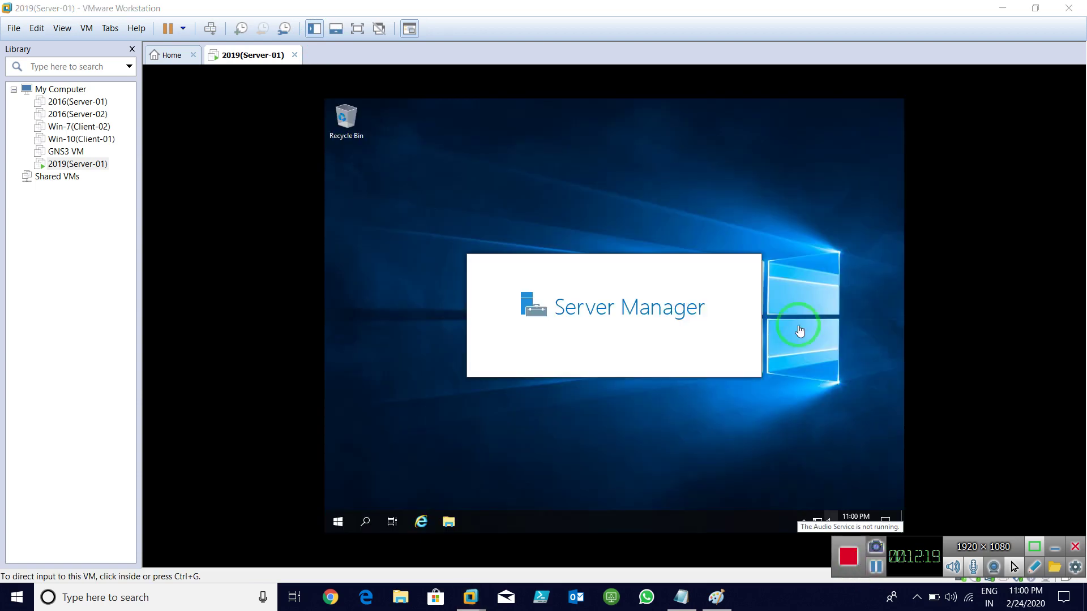
click(551, 249)
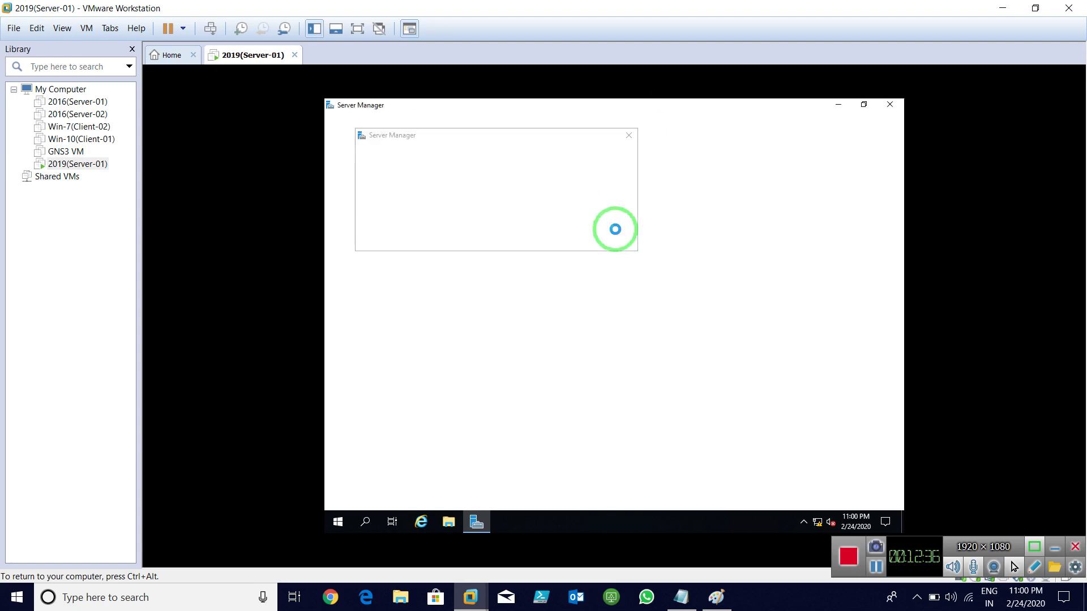
click(628, 137)
click(874, 100)
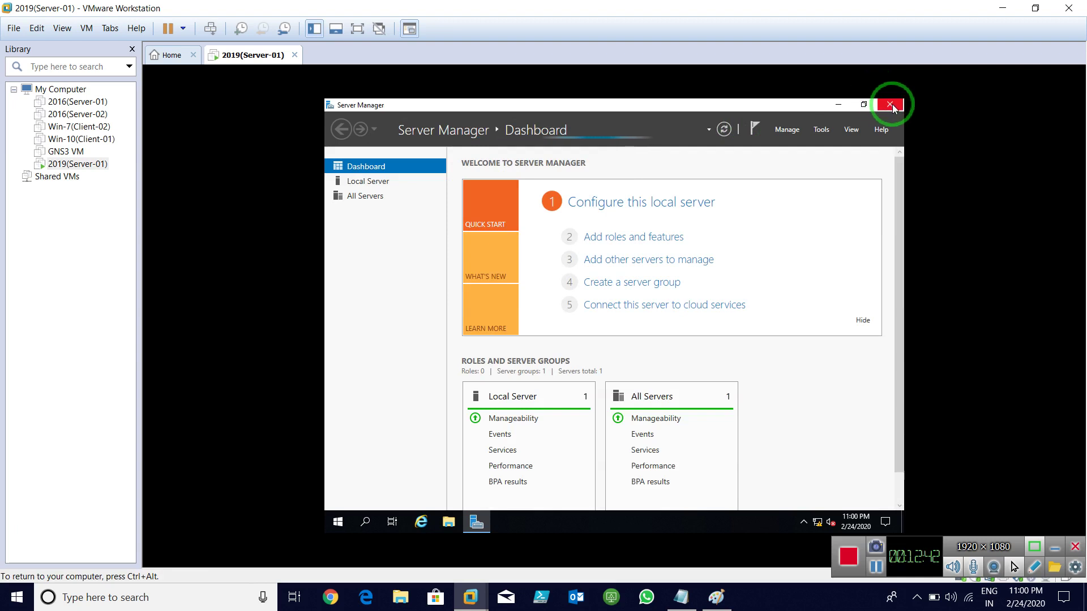
click(892, 108)
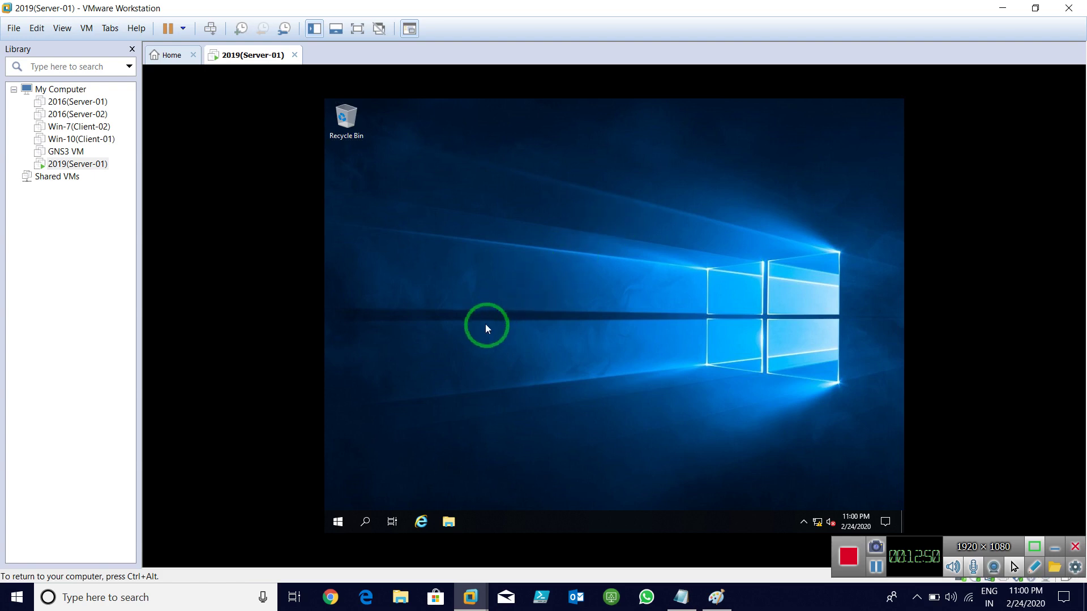
Step: View the virtual machine's system properties from This PC in File Explorer to check the installed Windows edition and hardware details
key(super+e)
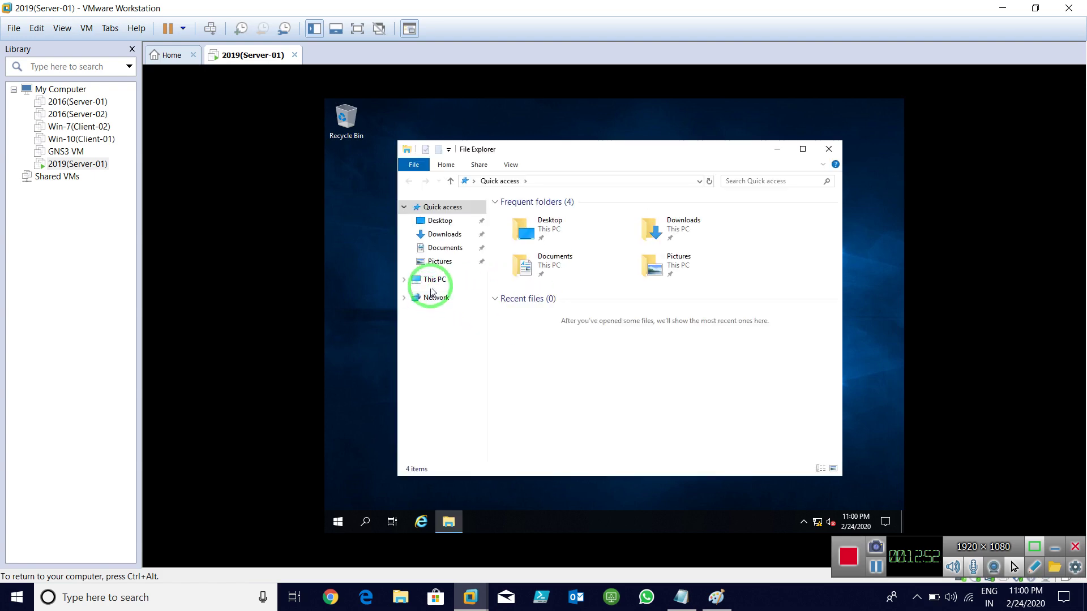
right_click(432, 283)
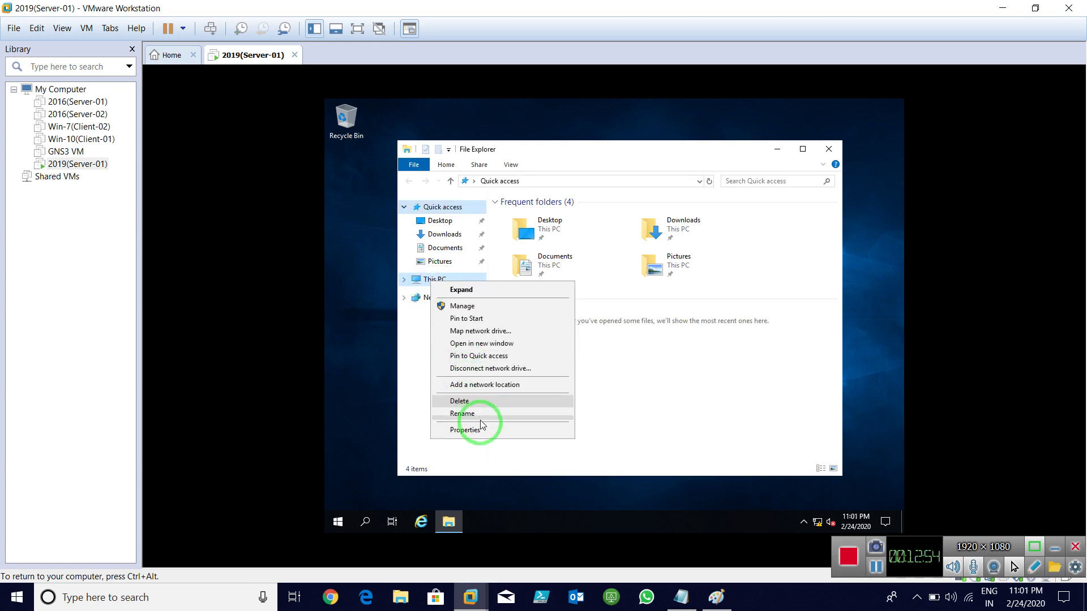
click(480, 431)
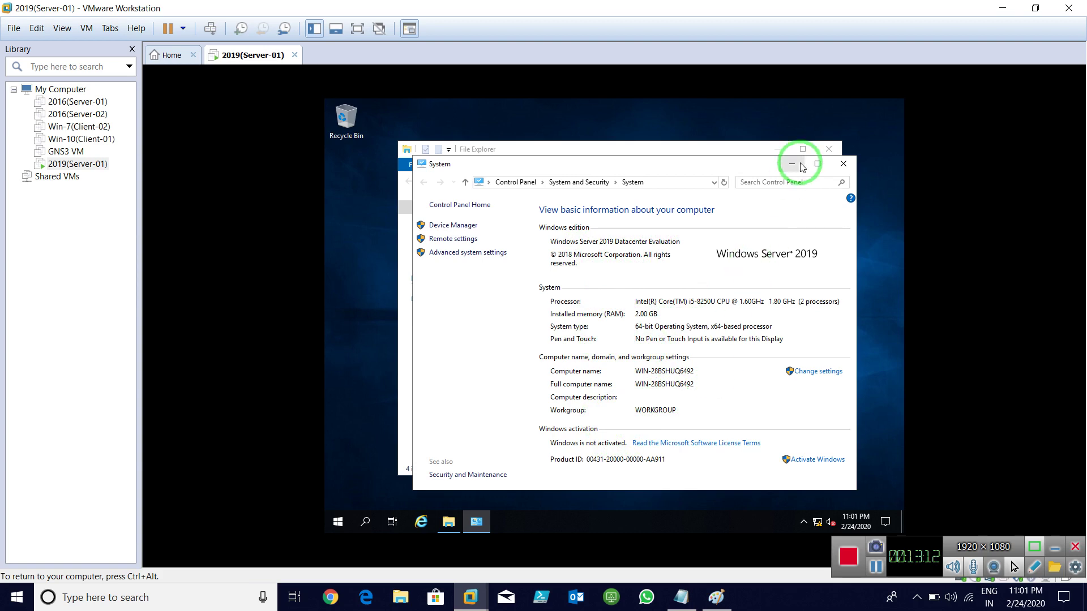
Step: Minimize the virtual machine program to reveal the host computer's desktop and refresh that desktop
click(1002, 8)
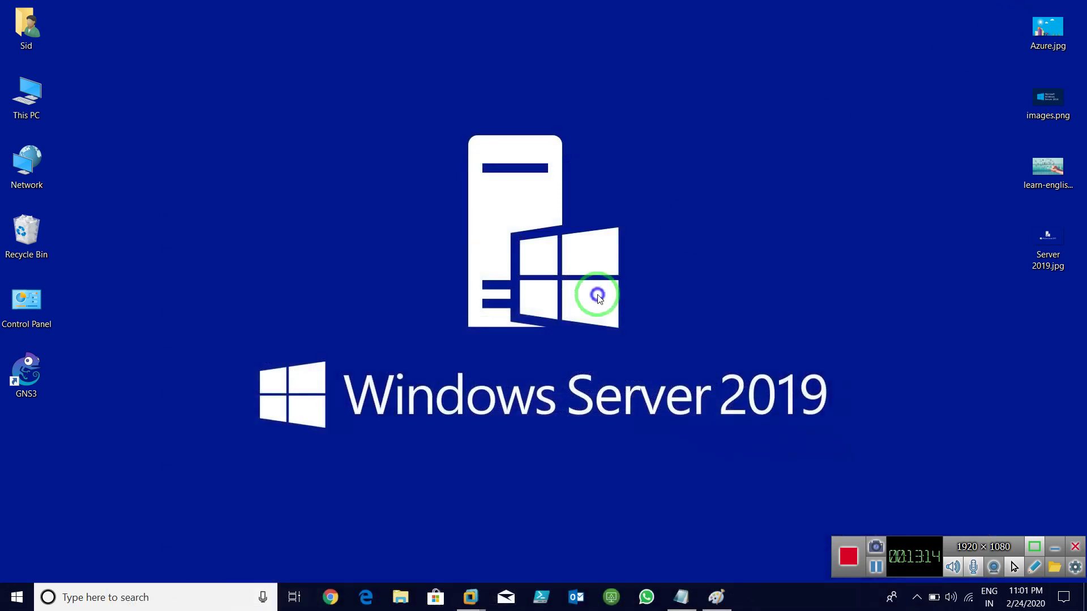
right_click(598, 296)
click(638, 332)
right_click(691, 156)
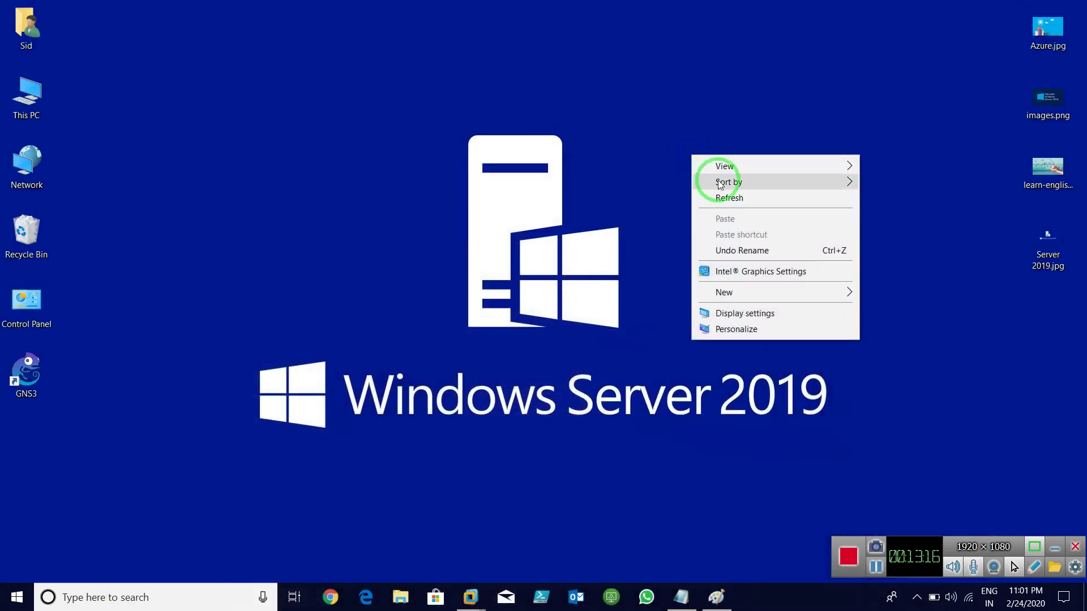
click(725, 196)
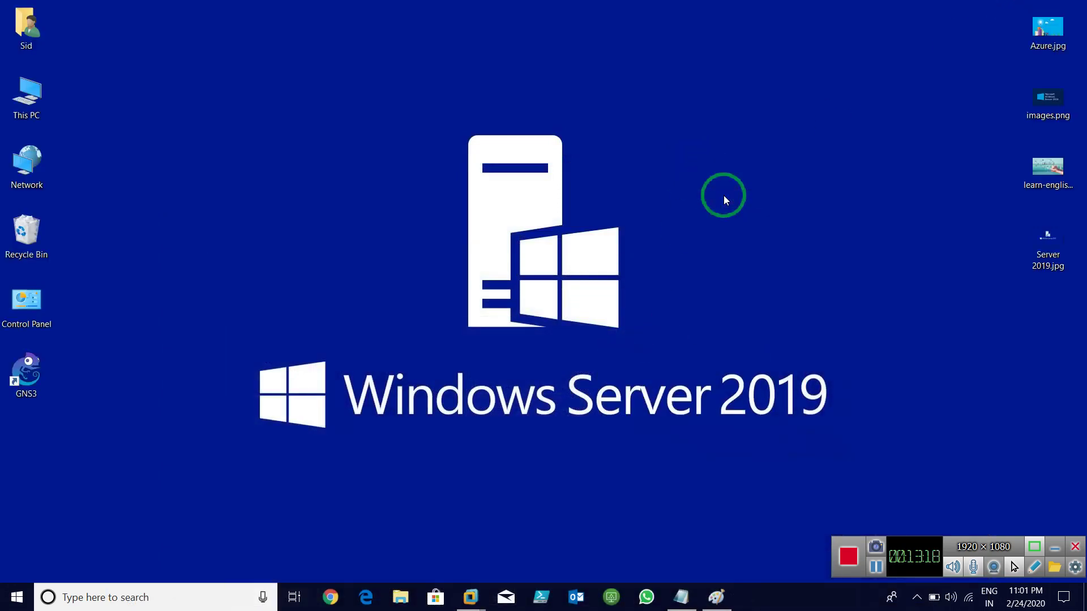